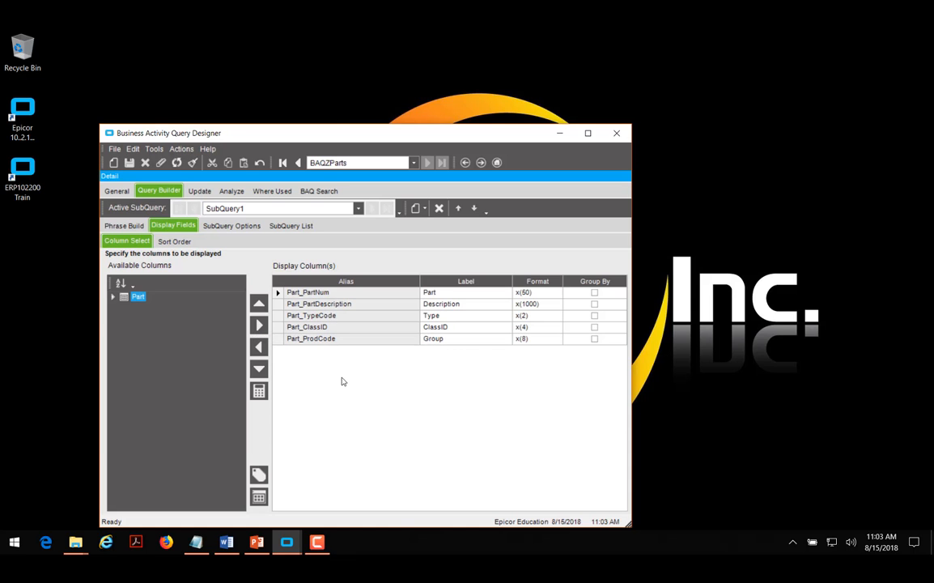
# - Review the sort order and BAQ search columns of the BAQZParts query, and return to its general details
pyautogui.click(176, 242)
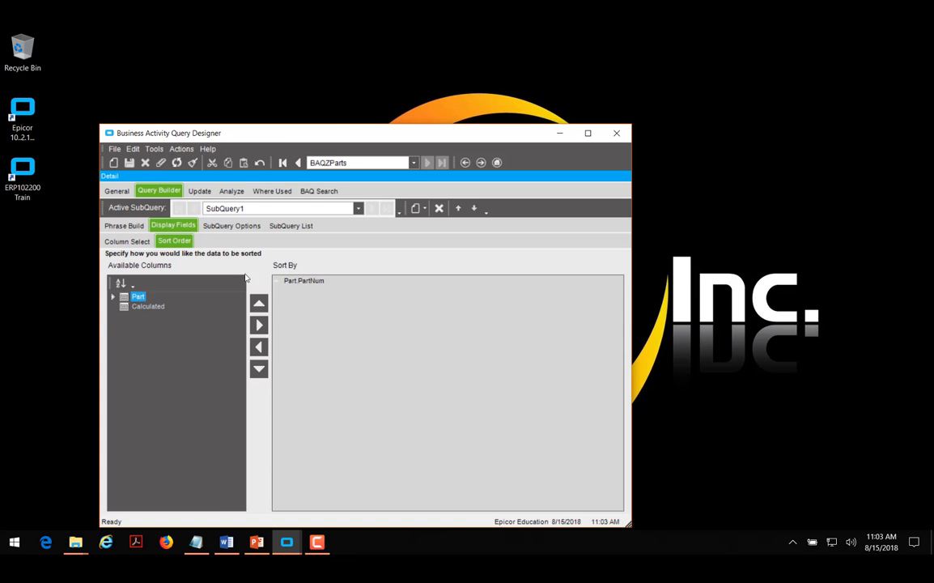
pyautogui.click(310, 190)
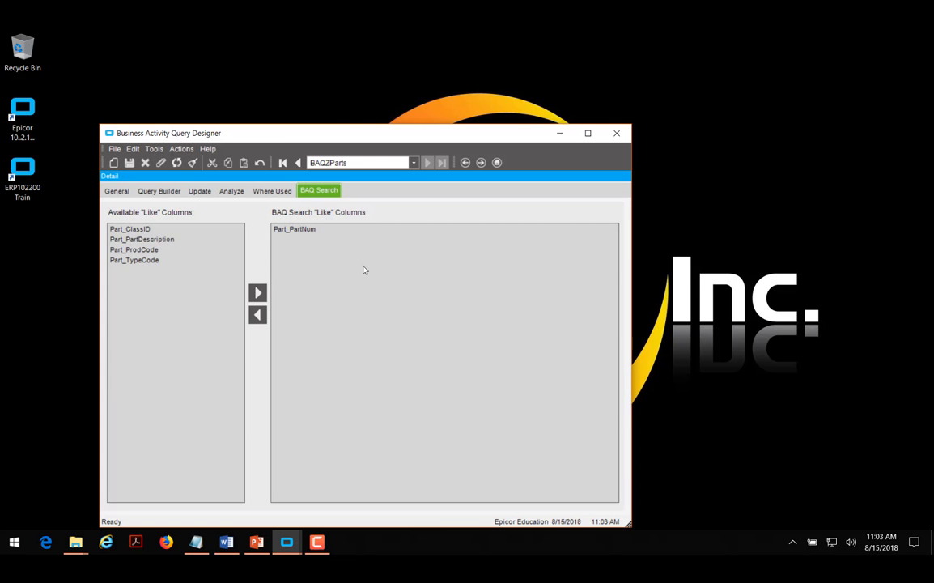
pyautogui.click(120, 190)
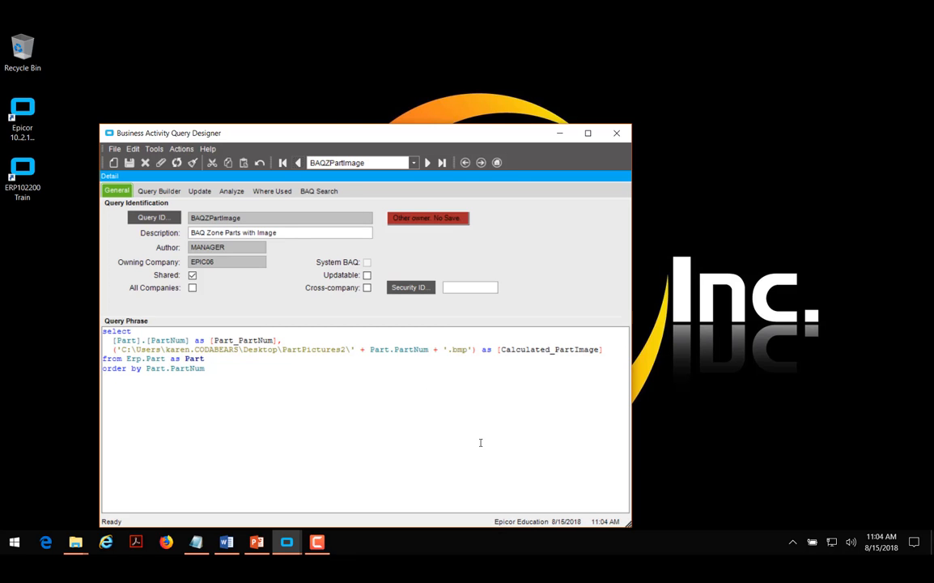
# - Review the BAQZPartImage query's source table, display columns, calculated field, sort order and BAQ search columns
pyautogui.click(162, 192)
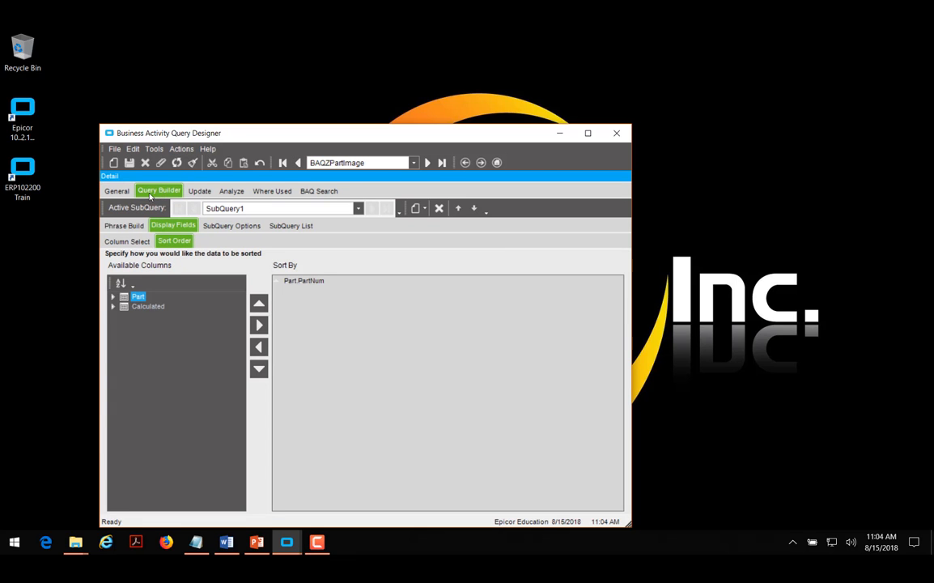
pyautogui.click(123, 226)
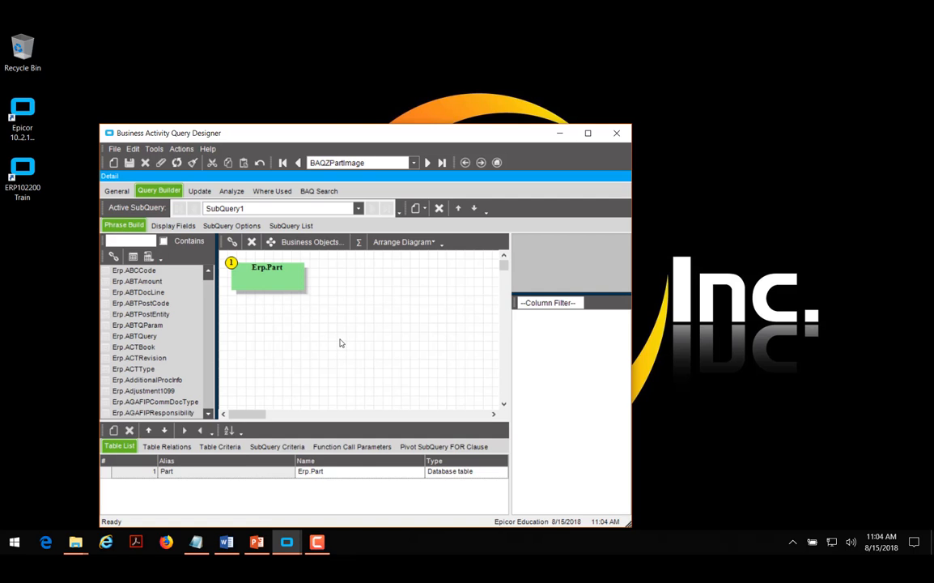
pyautogui.click(172, 225)
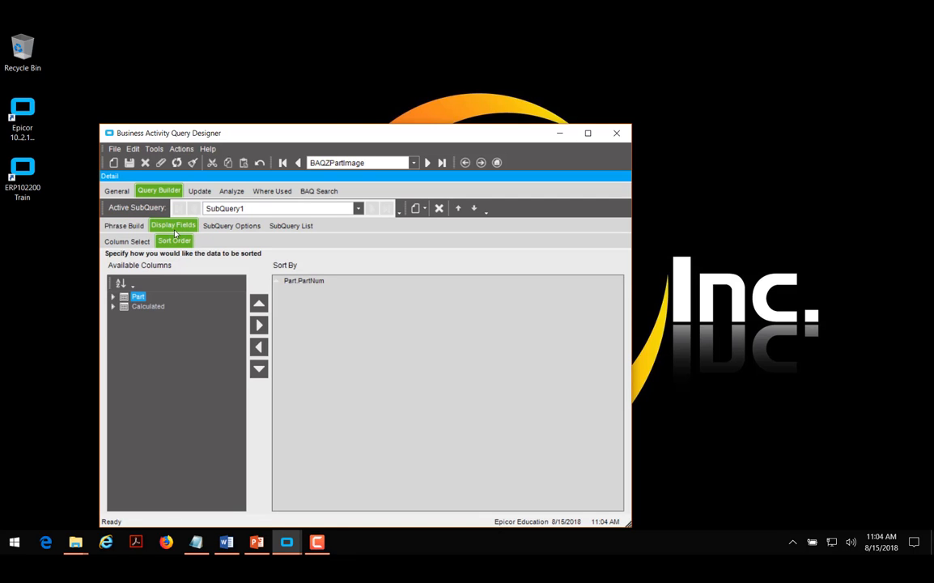
pyautogui.click(127, 241)
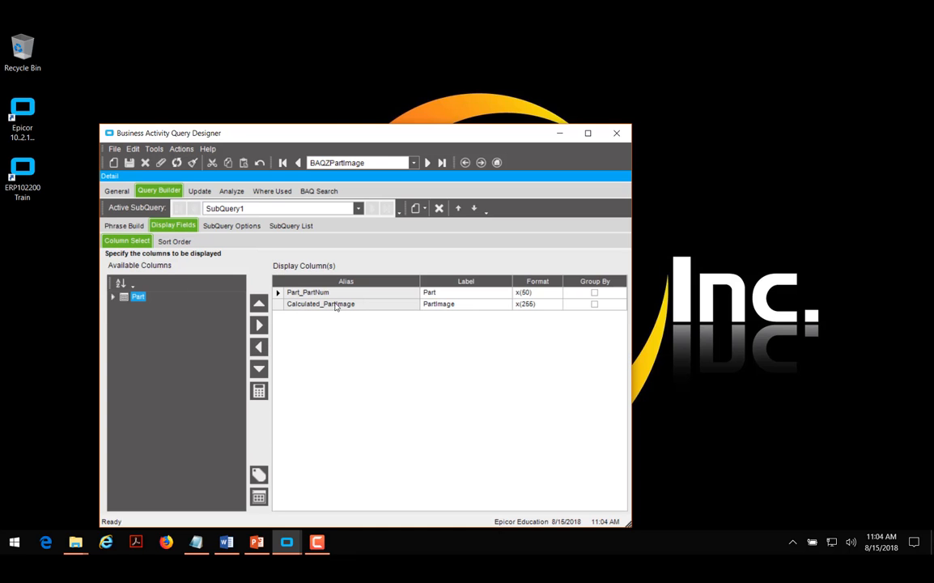
pyautogui.click(259, 390)
pyautogui.click(172, 241)
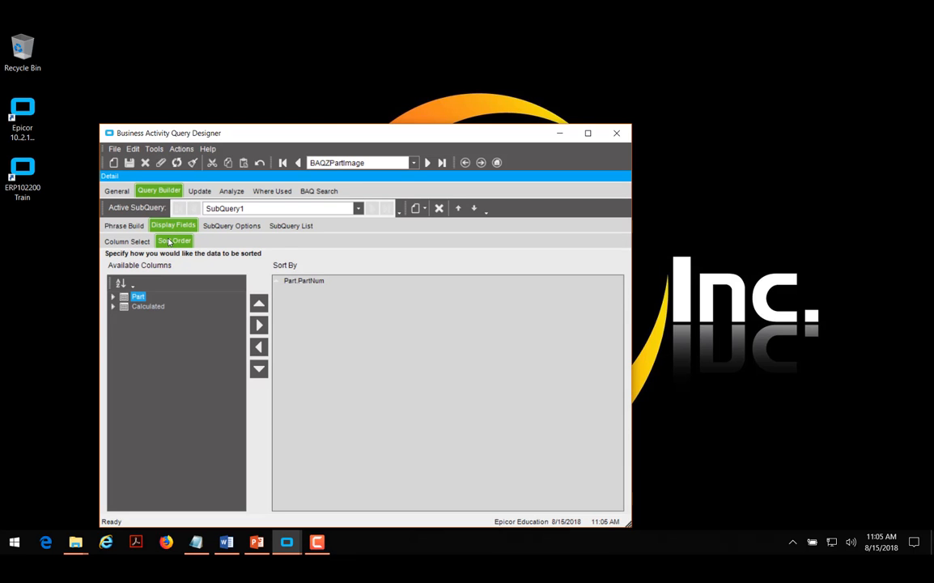
pyautogui.click(314, 189)
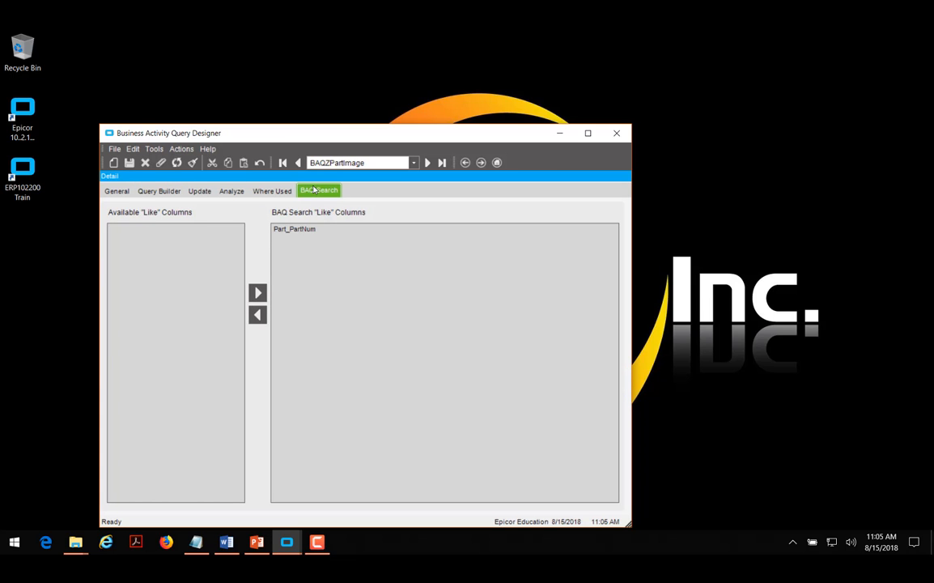
pyautogui.click(116, 190)
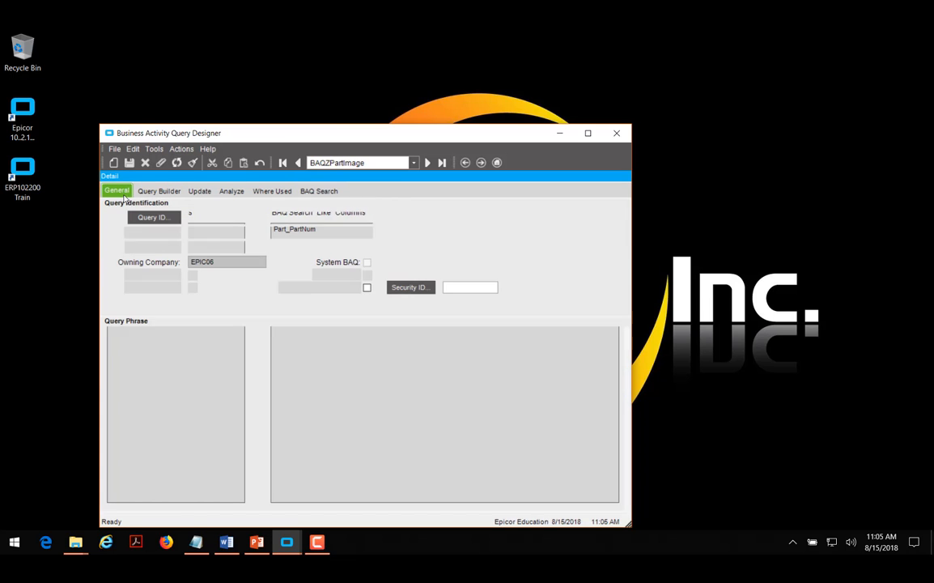
# - Bring up the BAQZCust query and review its source table, display columns, sort order and BAQ search columns
pyautogui.click(298, 163)
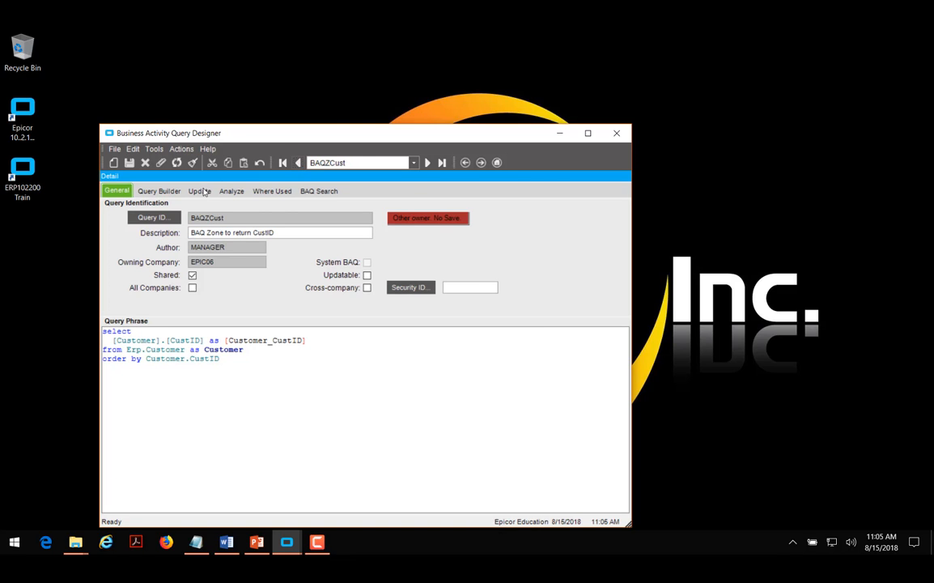
pyautogui.click(172, 198)
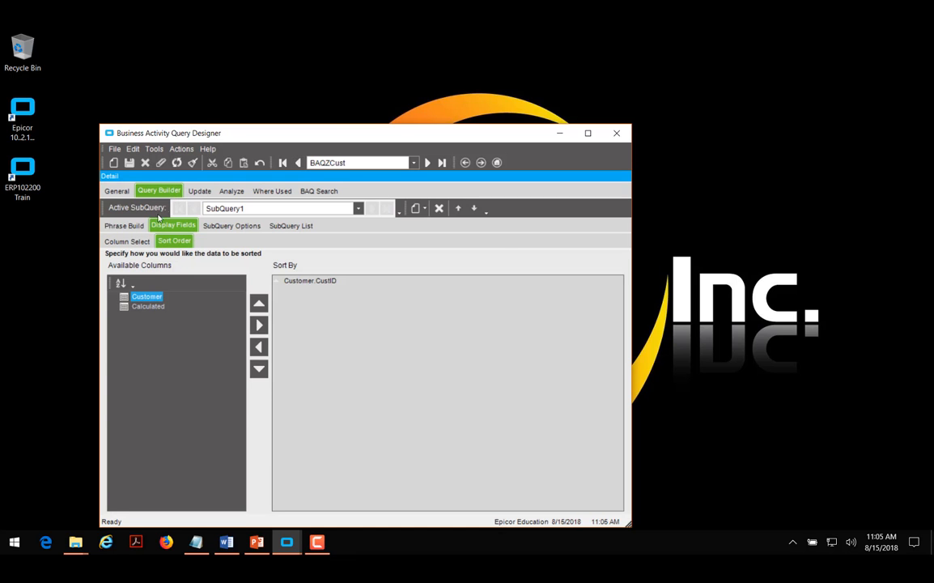
pyautogui.click(124, 226)
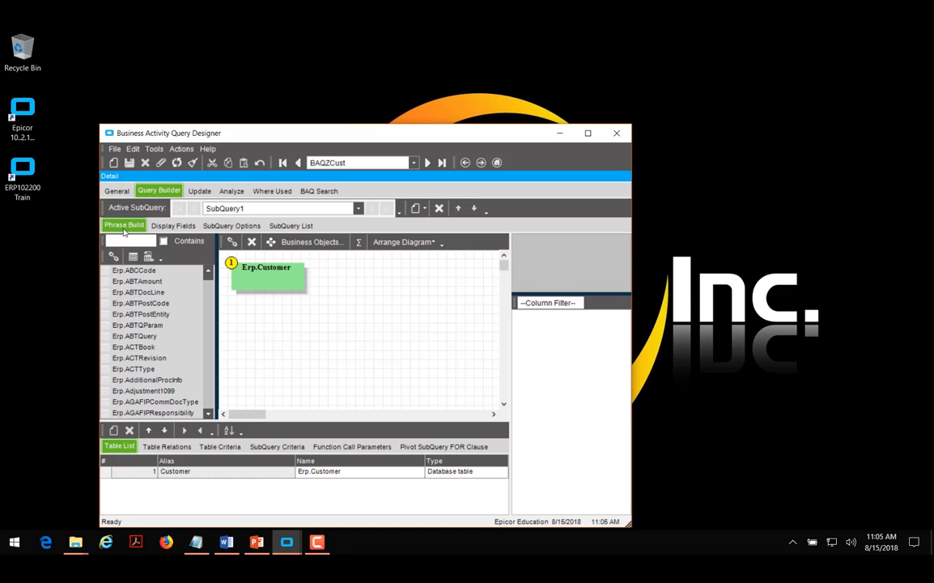
pyautogui.click(171, 229)
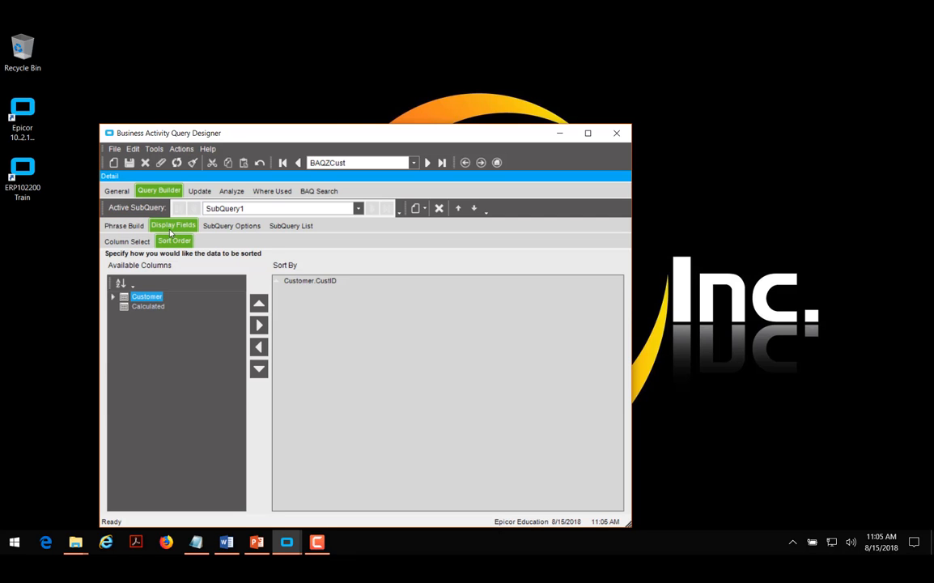
pyautogui.click(123, 240)
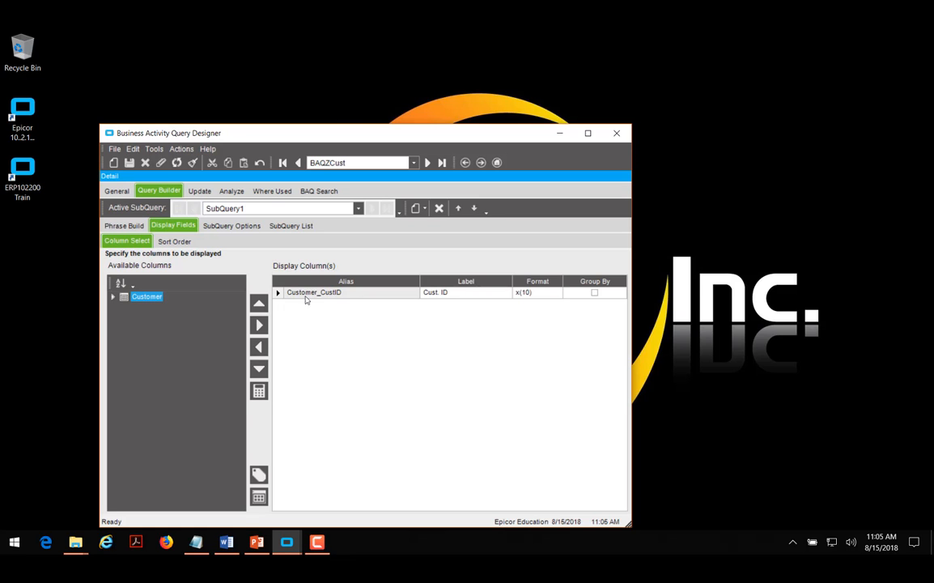
pyautogui.click(181, 242)
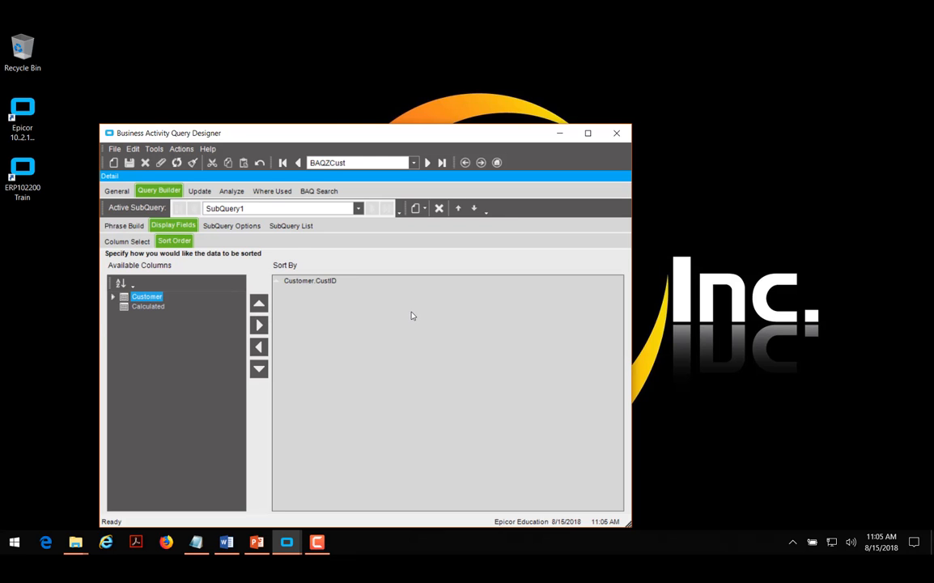
pyautogui.click(315, 193)
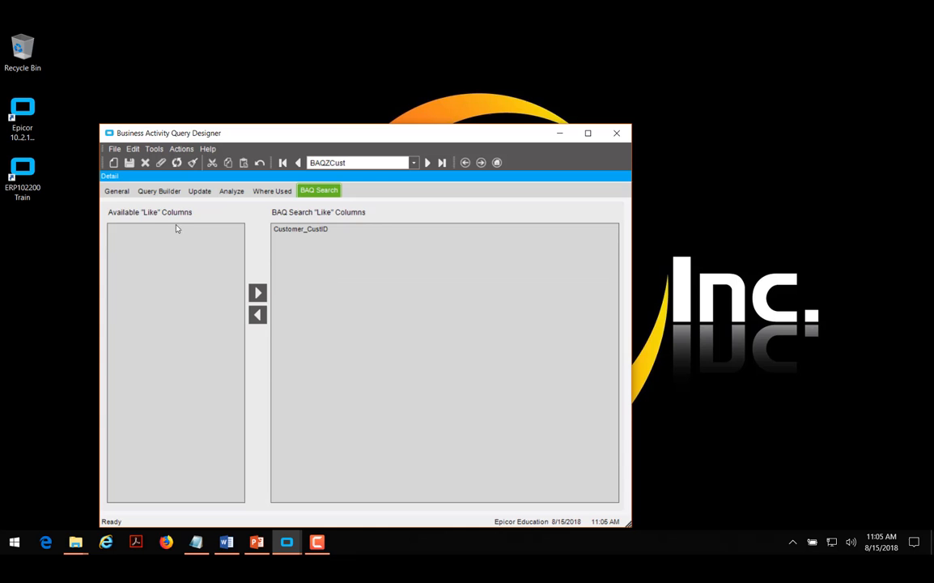
pyautogui.click(117, 191)
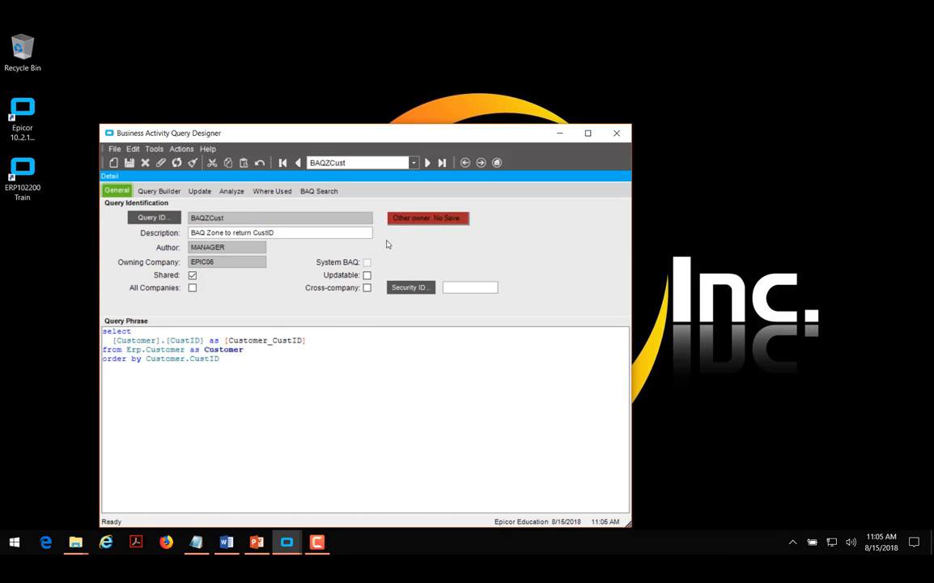
# - Bring up the BAQZContainer query and review its source table, display columns, sort order and BAQ search columns
pyautogui.click(300, 163)
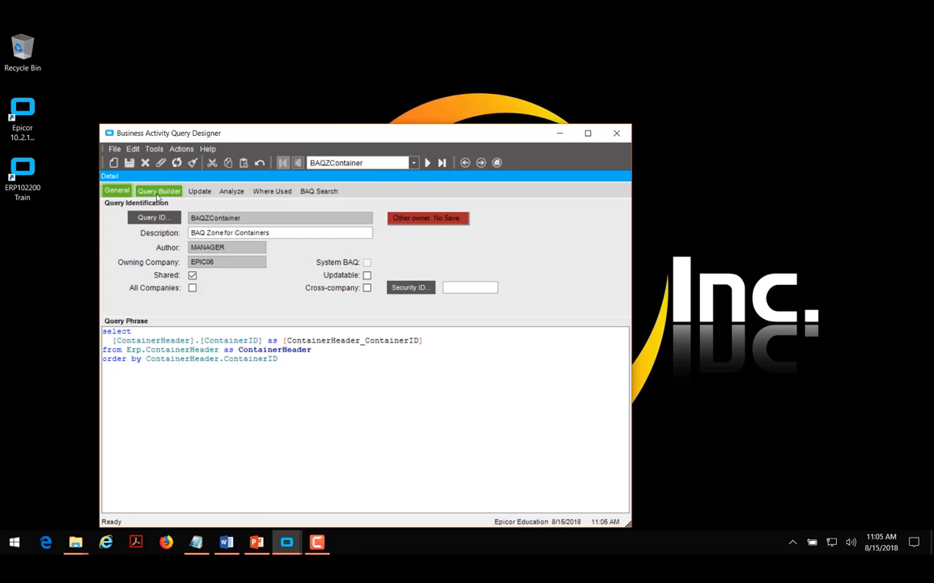
pyautogui.click(158, 194)
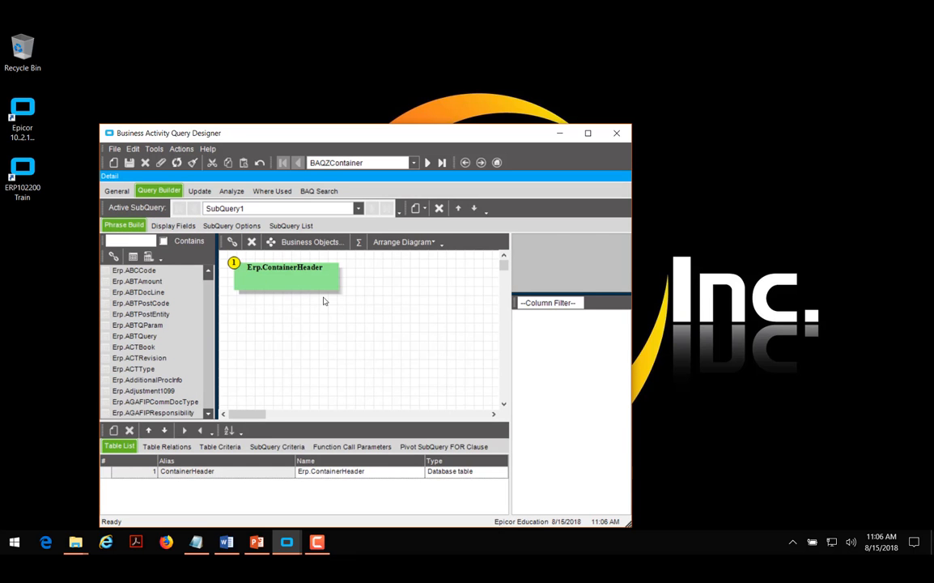
pyautogui.click(178, 227)
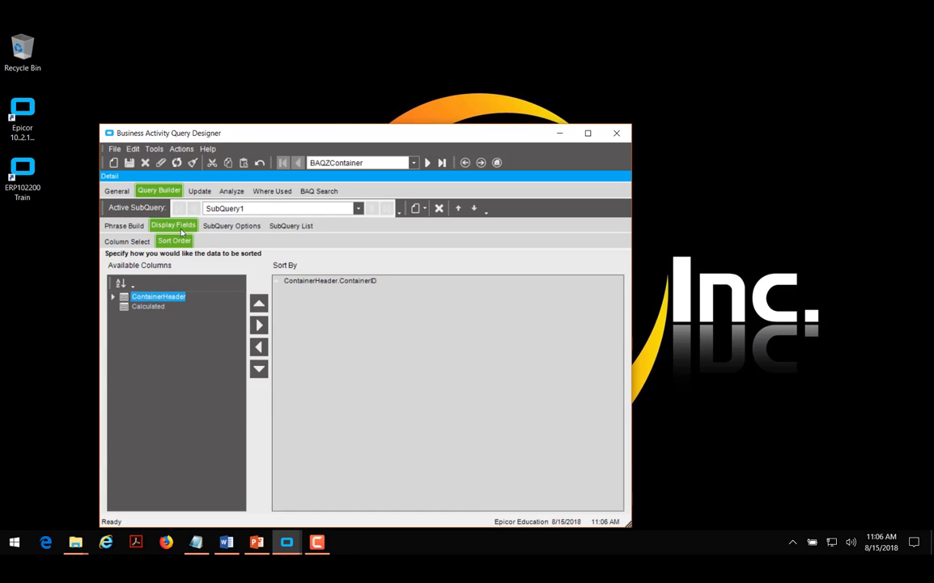
pyautogui.click(127, 241)
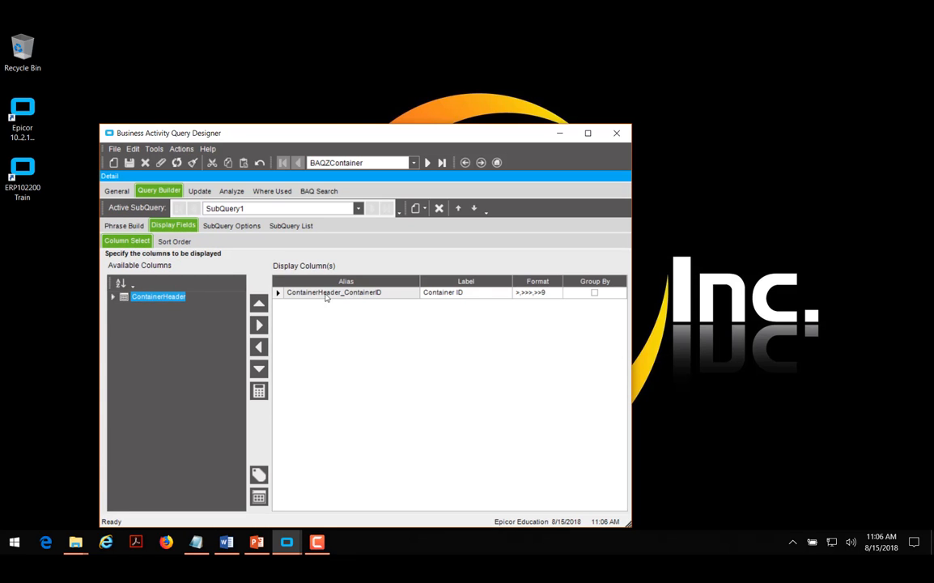
pyautogui.click(186, 242)
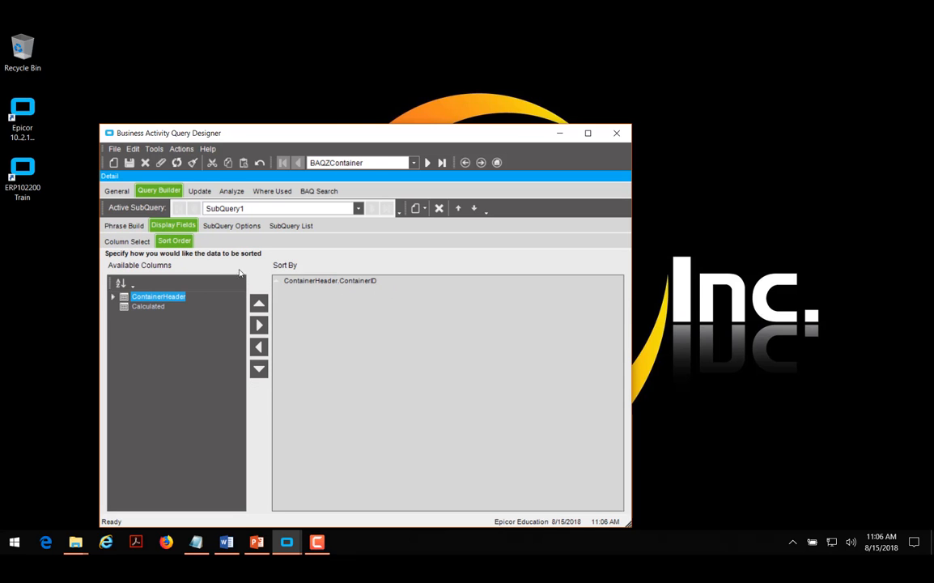
pyautogui.click(314, 191)
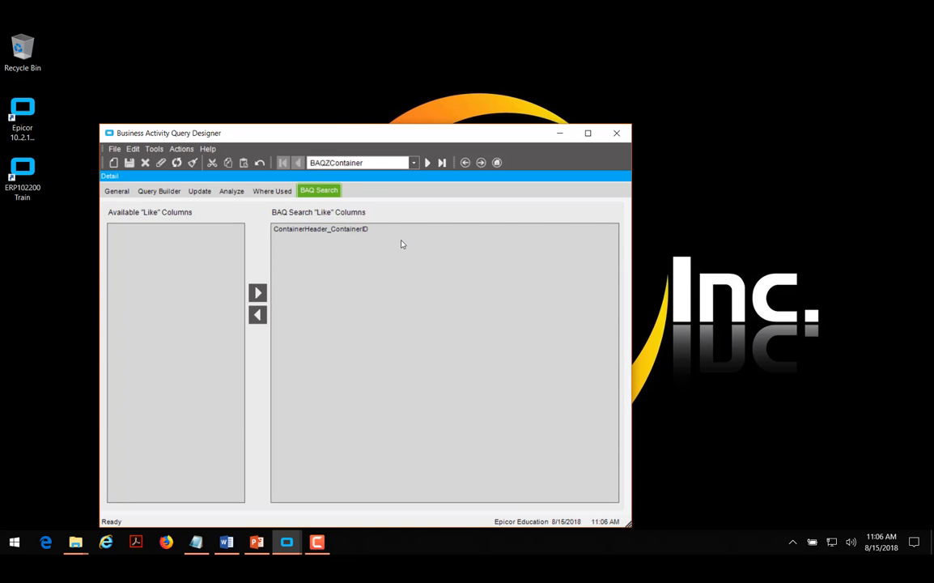
pyautogui.click(116, 192)
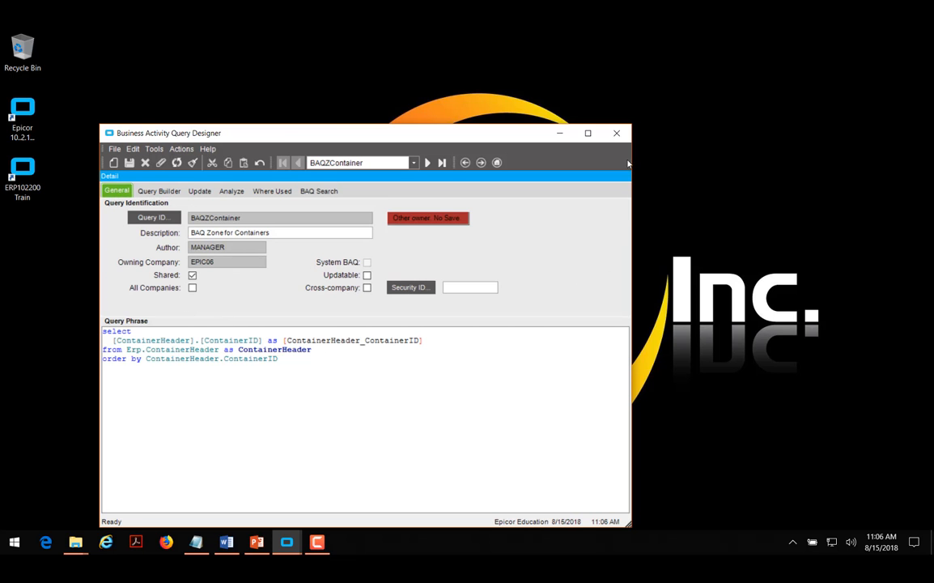
# - Close the query designer and open Extended Properties from System Maintenance under System Setup
pyautogui.click(616, 133)
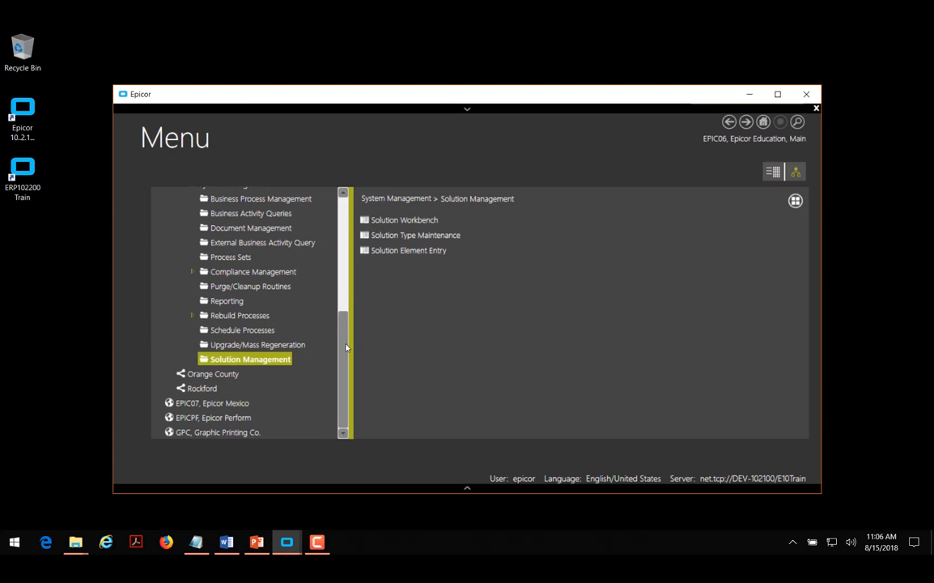
pyautogui.moveTo(345, 342); pyautogui.dragTo(344, 319)
pyautogui.click(222, 235)
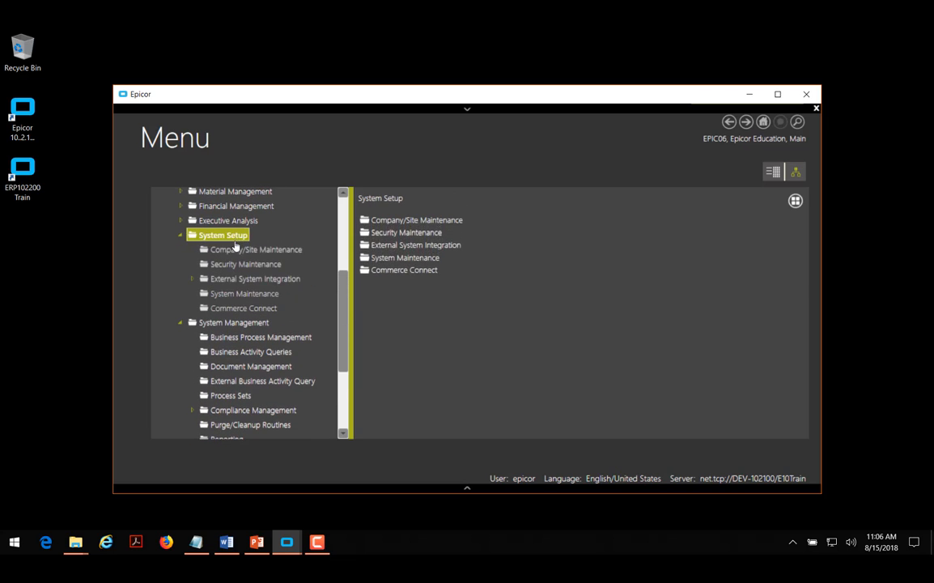
pyautogui.click(245, 293)
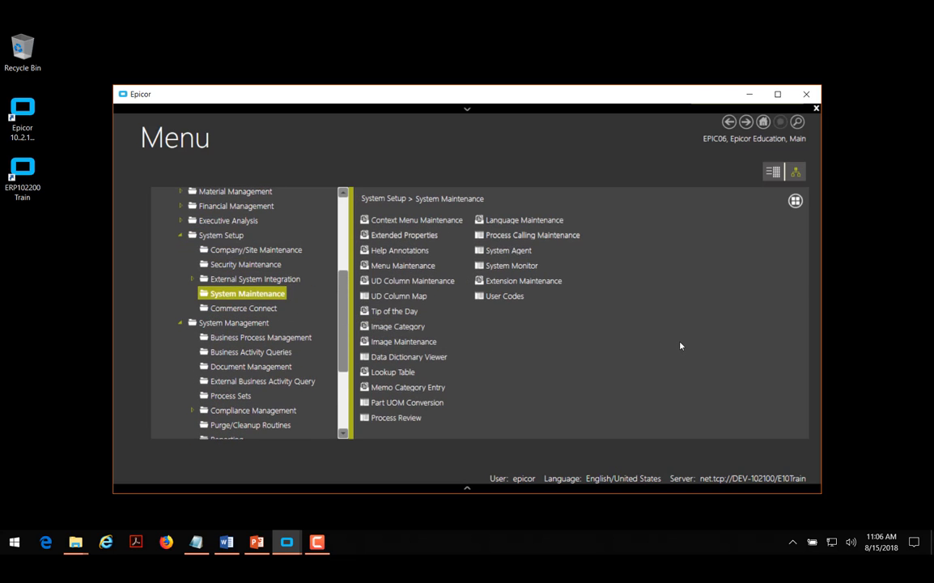
pyautogui.click(405, 235)
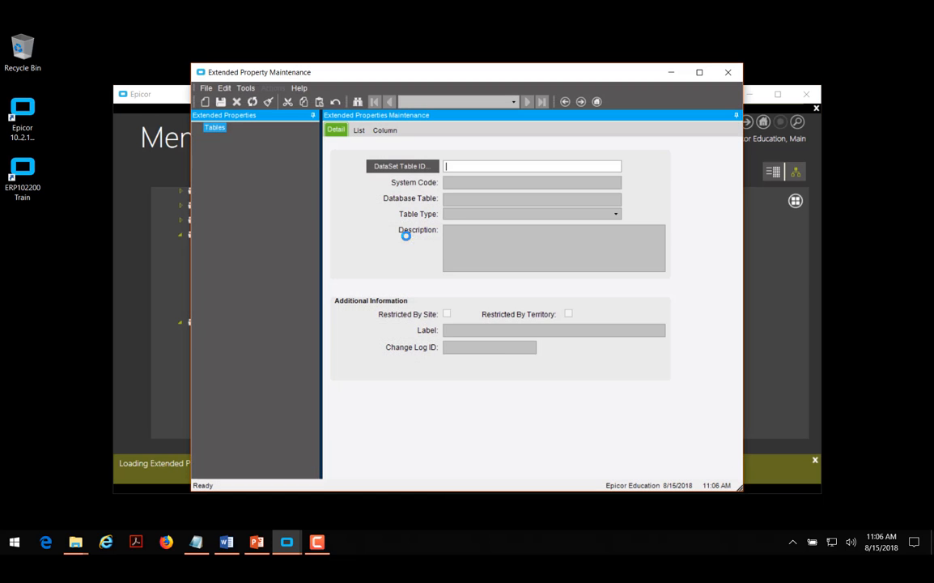
# - Find and load the Customer table, and display the extended properties of its CustID column
pyautogui.click(400, 168)
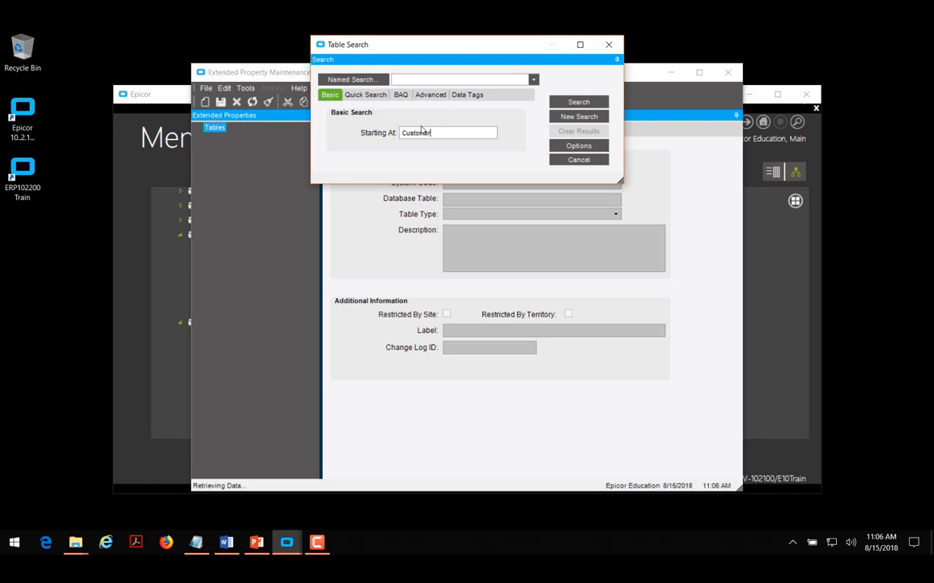
pyautogui.click(577, 159)
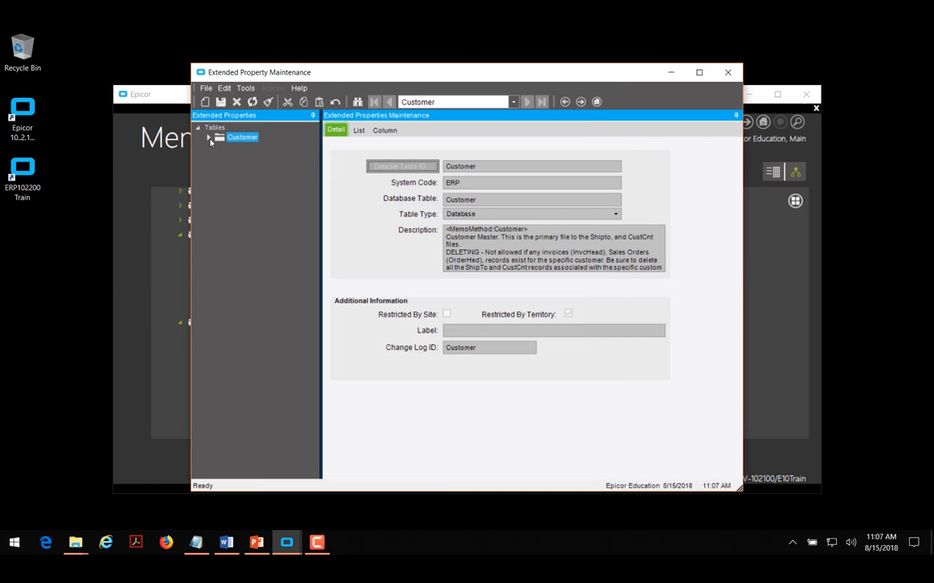
pyautogui.doubleClick(243, 146)
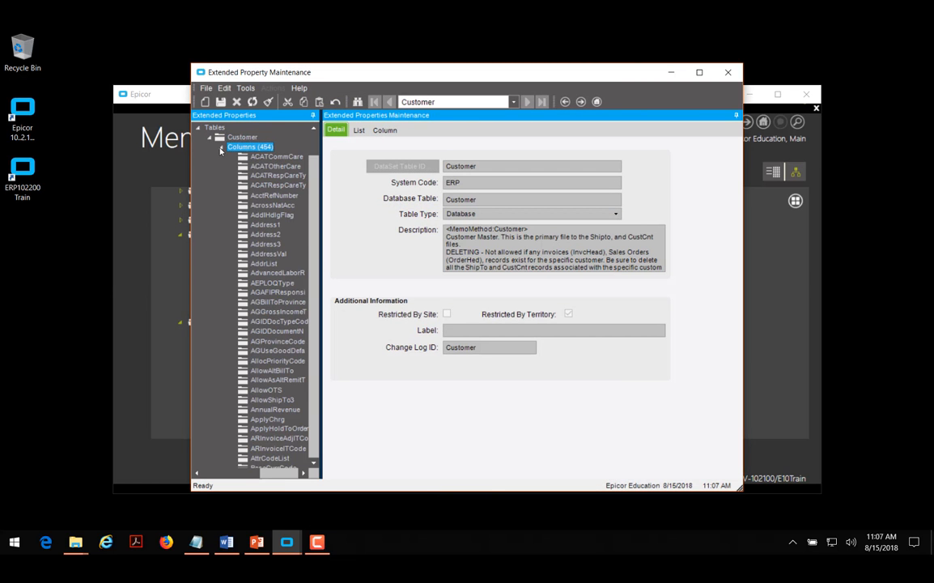
pyautogui.scroll(-10, 319, 150)
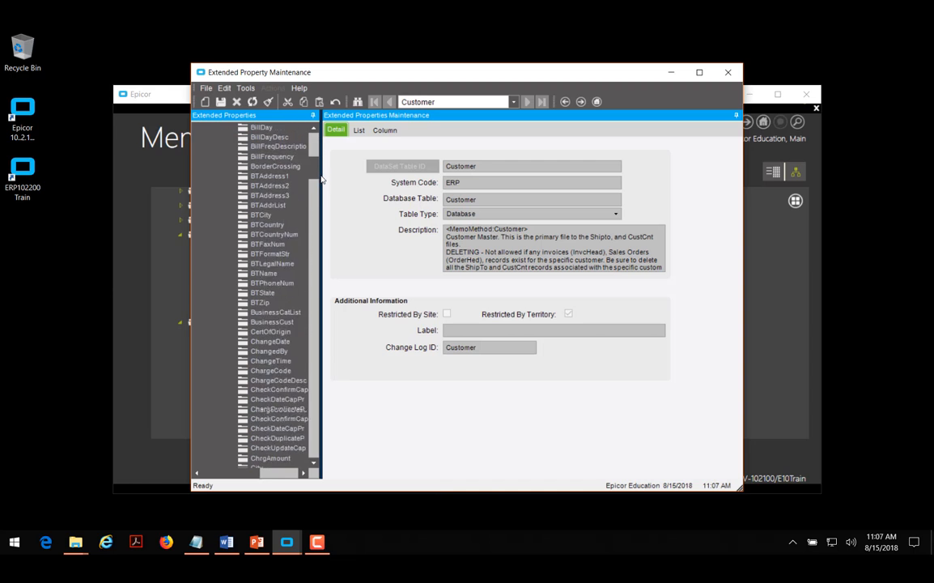
pyautogui.scroll(-10, 322, 188)
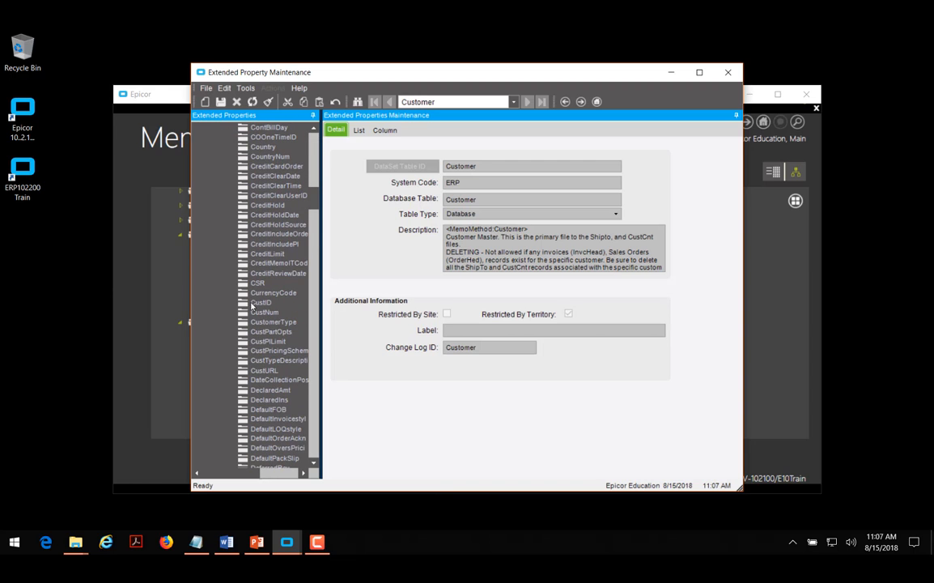
pyautogui.click(257, 302)
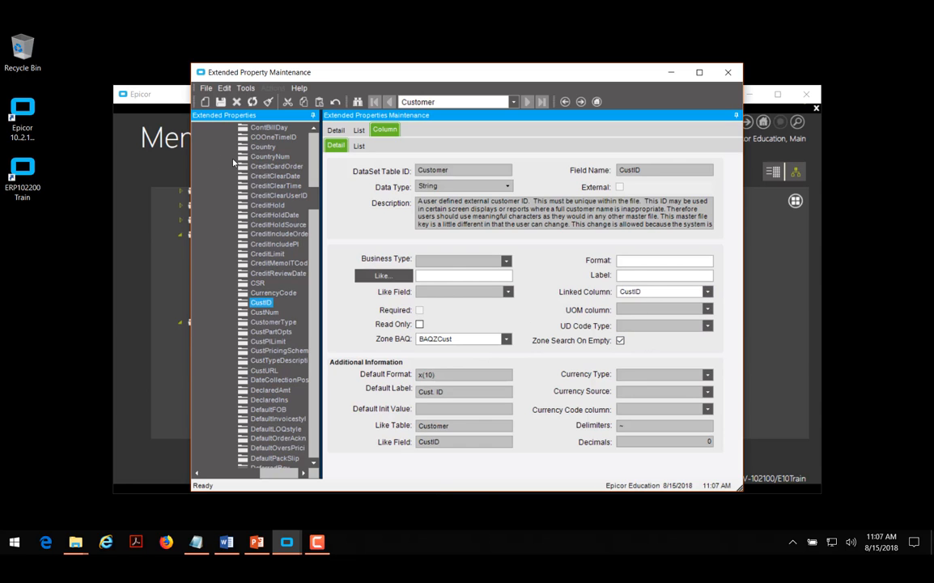
# - Clear the Customer table from the form and load the Part table in Extended Property Maintenance
pyautogui.click(337, 131)
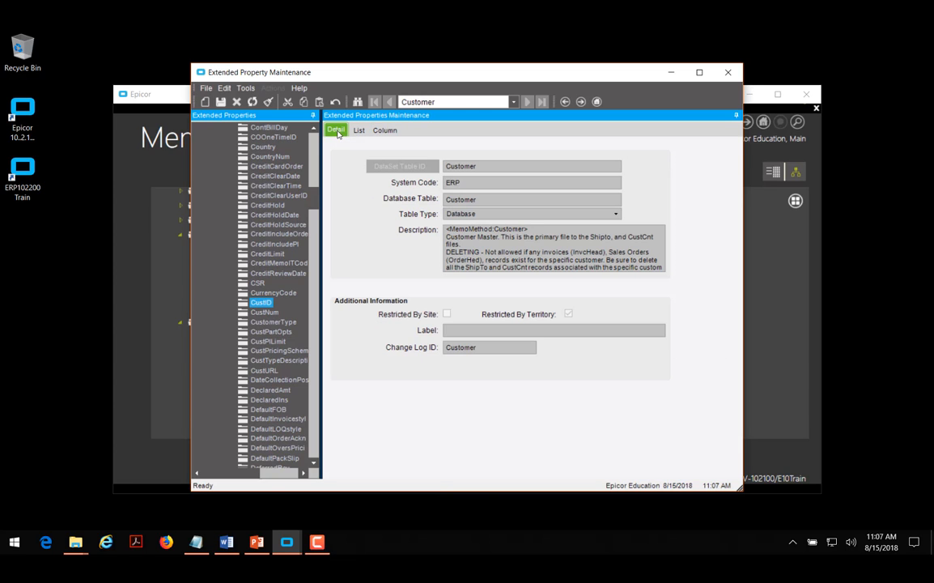
pyautogui.click(268, 102)
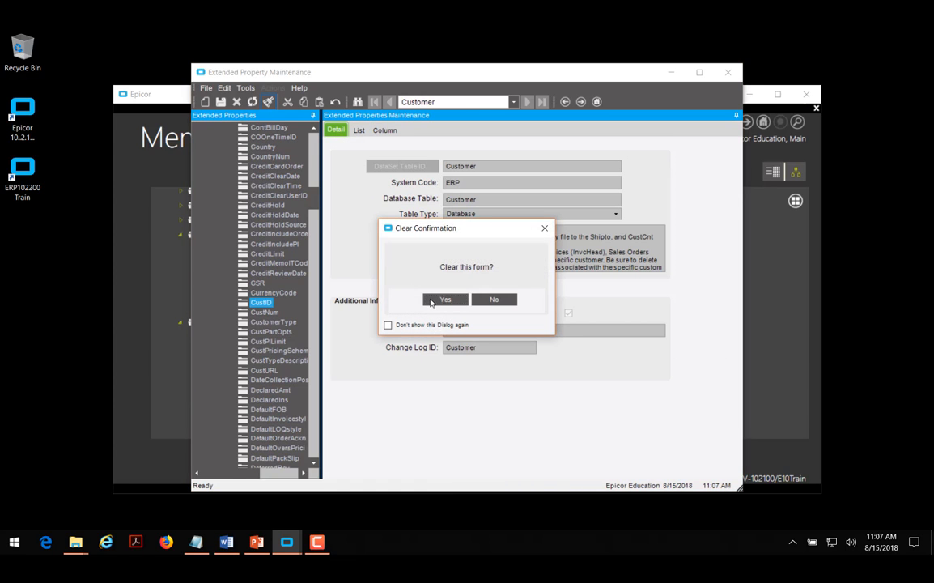
pyautogui.click(392, 272)
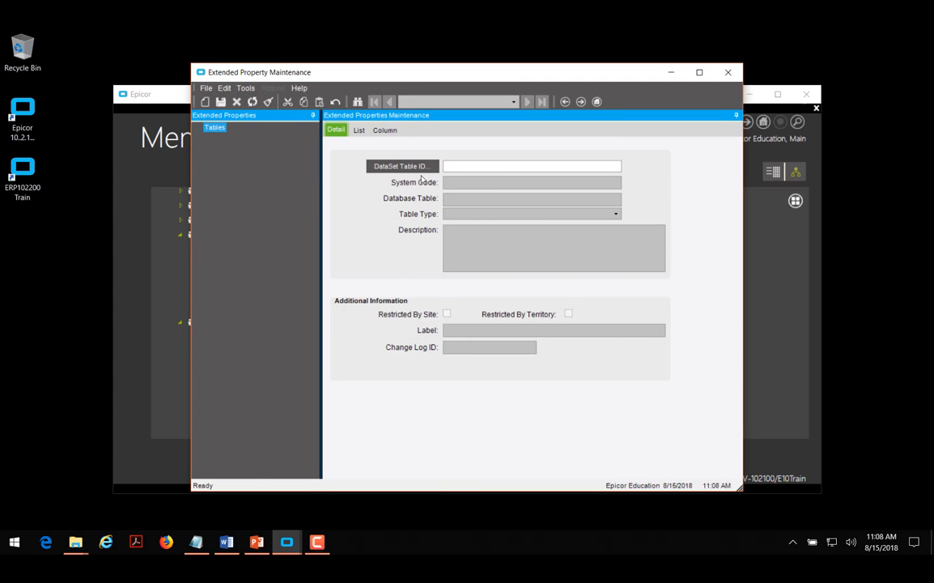
pyautogui.click(473, 166)
pyautogui.write('Part')
pyautogui.press('Tab')
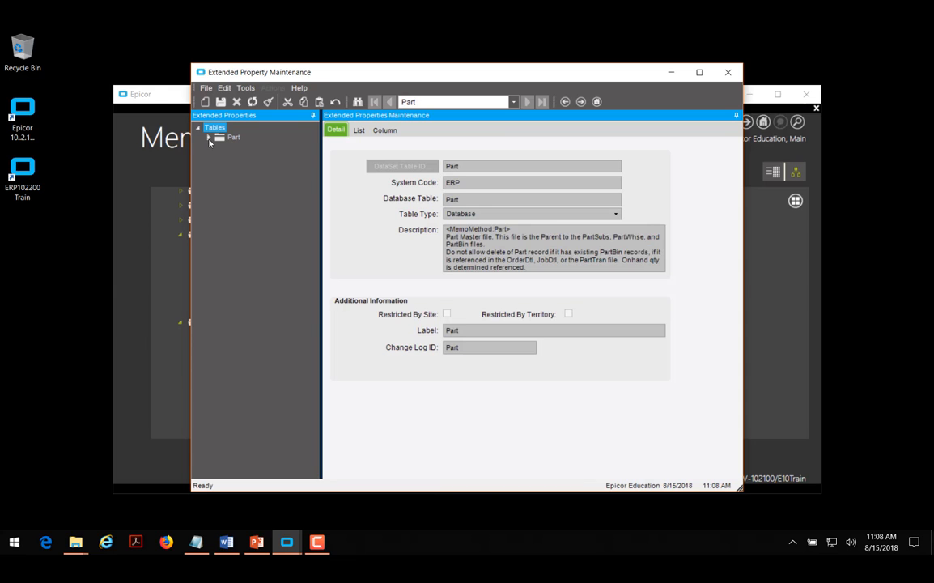
# - Display the extended properties of the Part table's PartNum column and pick BAQZParts as its Zone BAQ
pyautogui.click(210, 139)
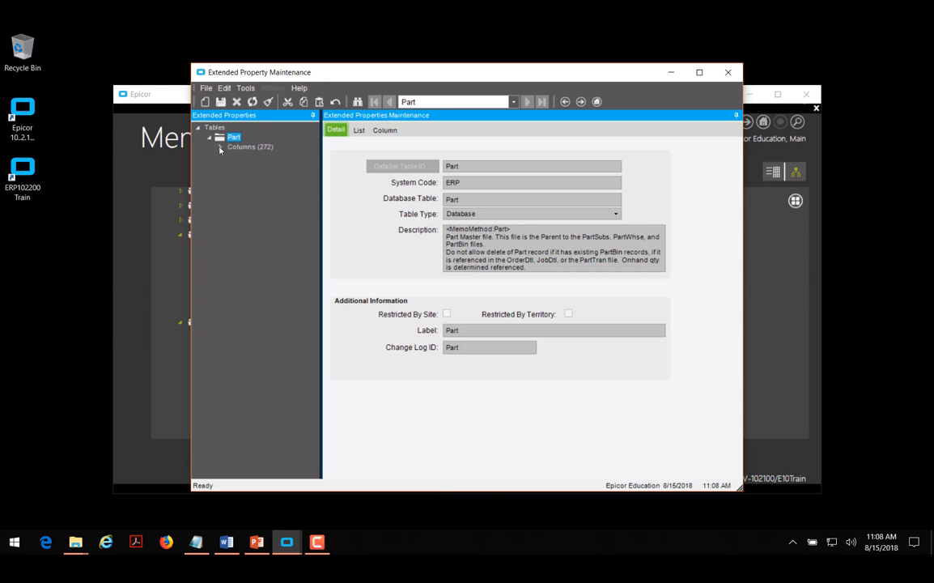
pyautogui.click(219, 149)
pyautogui.scroll(-10, 320, 210)
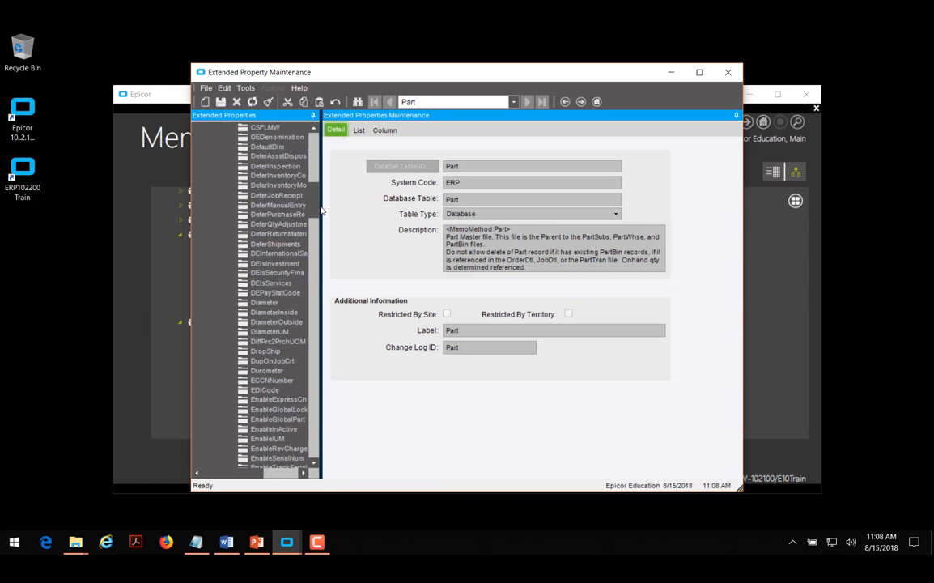
pyautogui.moveTo(322, 212); pyautogui.dragTo(325, 329)
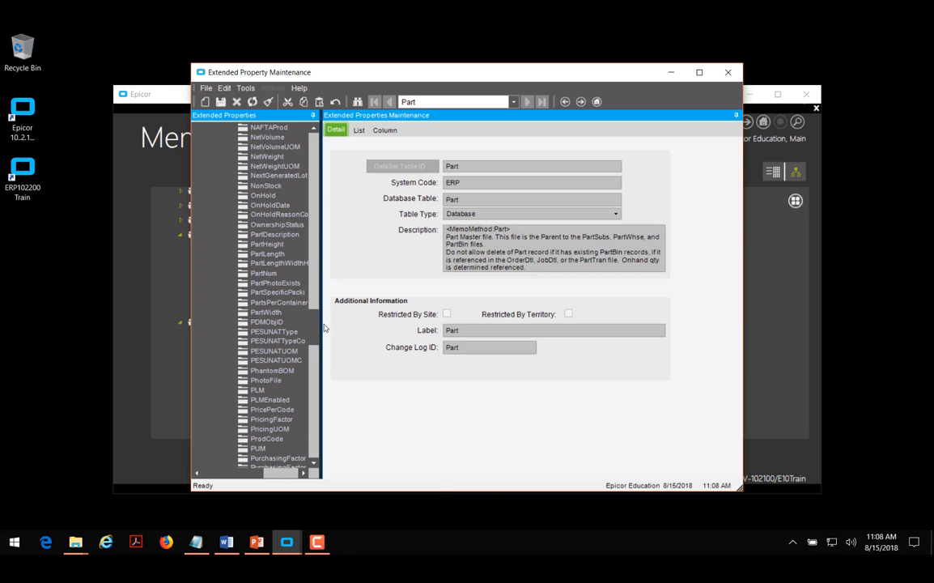
pyautogui.click(263, 273)
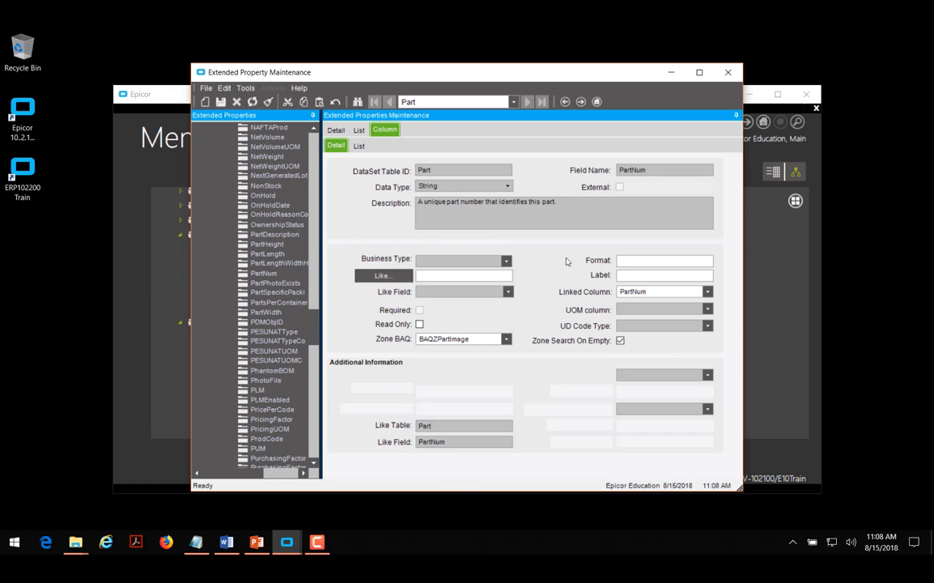
pyautogui.click(505, 340)
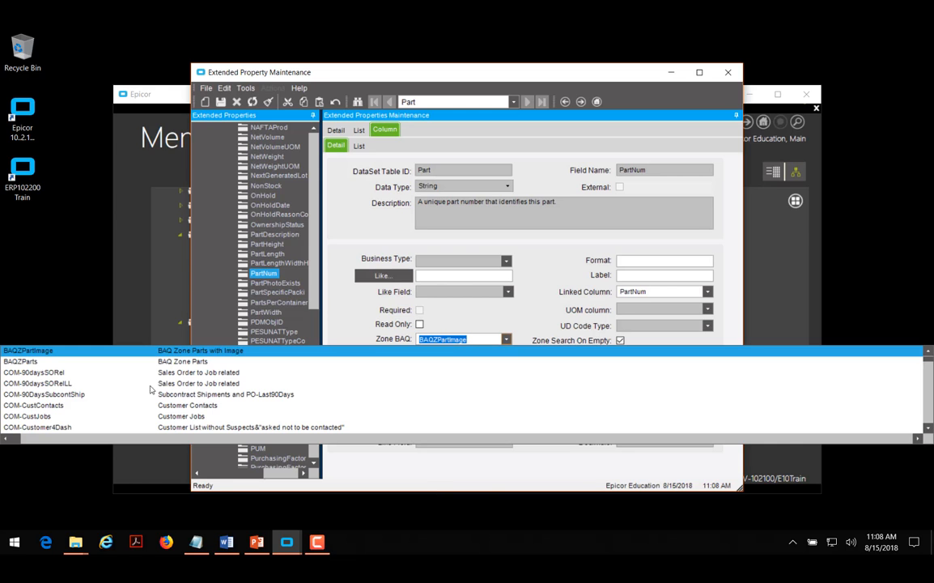
pyautogui.click(187, 362)
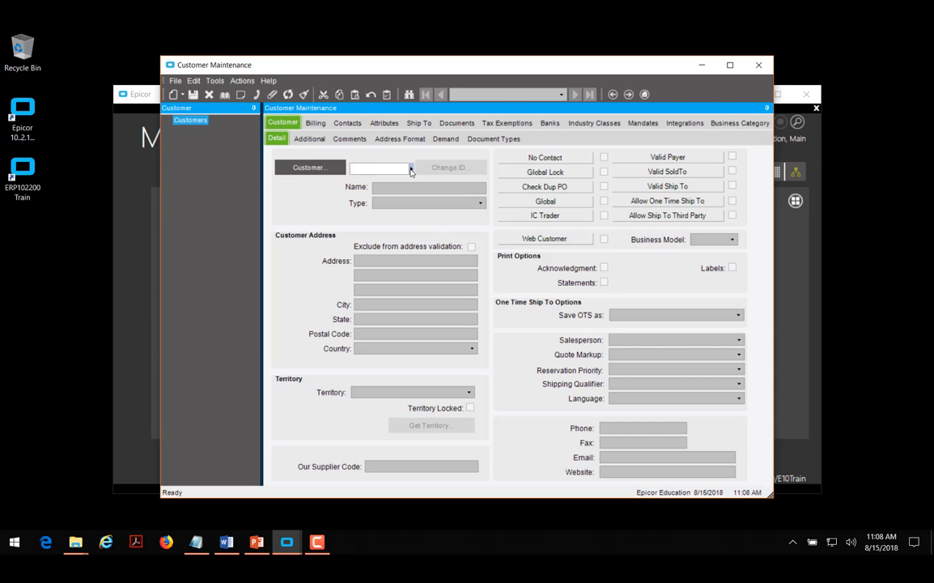
# - Retrieve the TEST customer in Customer Maintenance from the zone search list of customer IDs
pyautogui.click(410, 170)
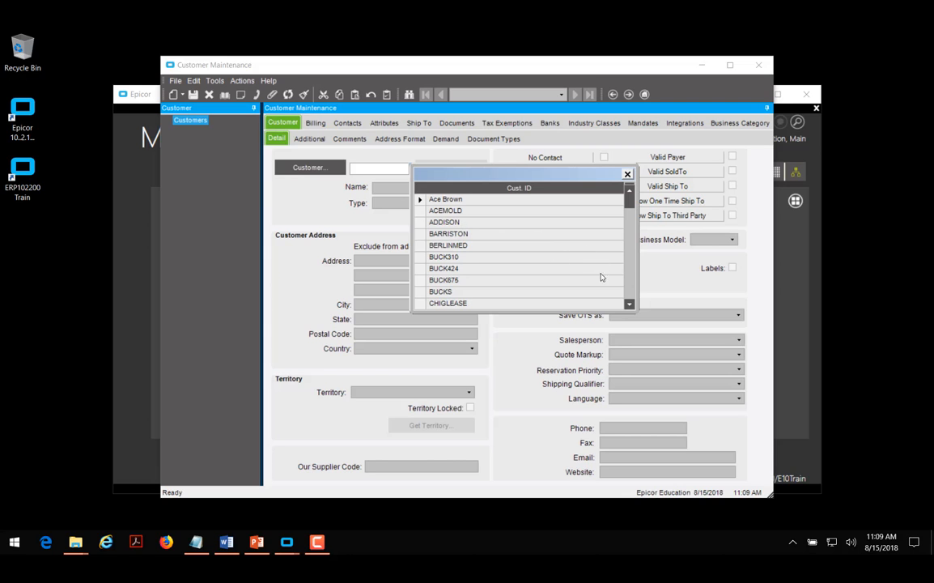
pyautogui.moveTo(628, 193); pyautogui.dragTo(629, 288)
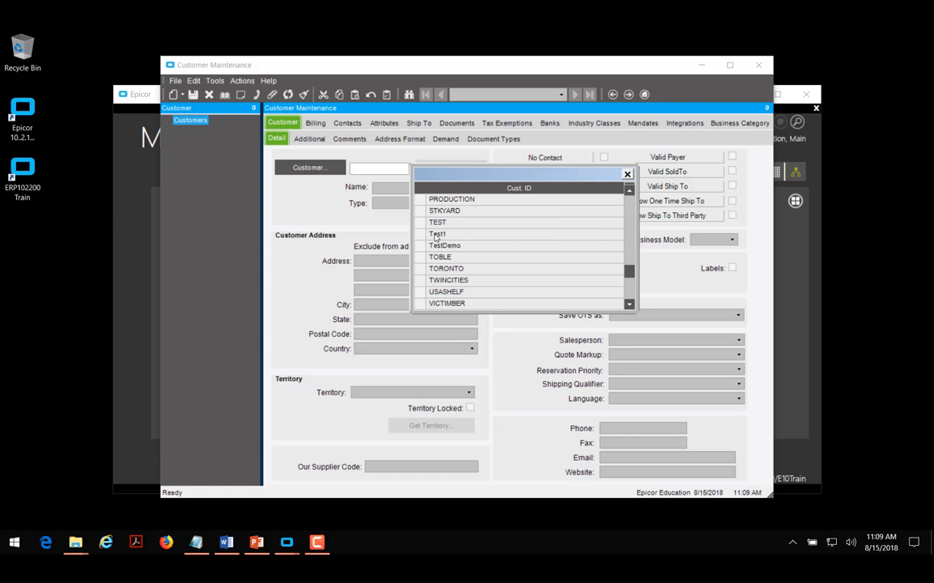
pyautogui.click(422, 224)
pyautogui.click(423, 224)
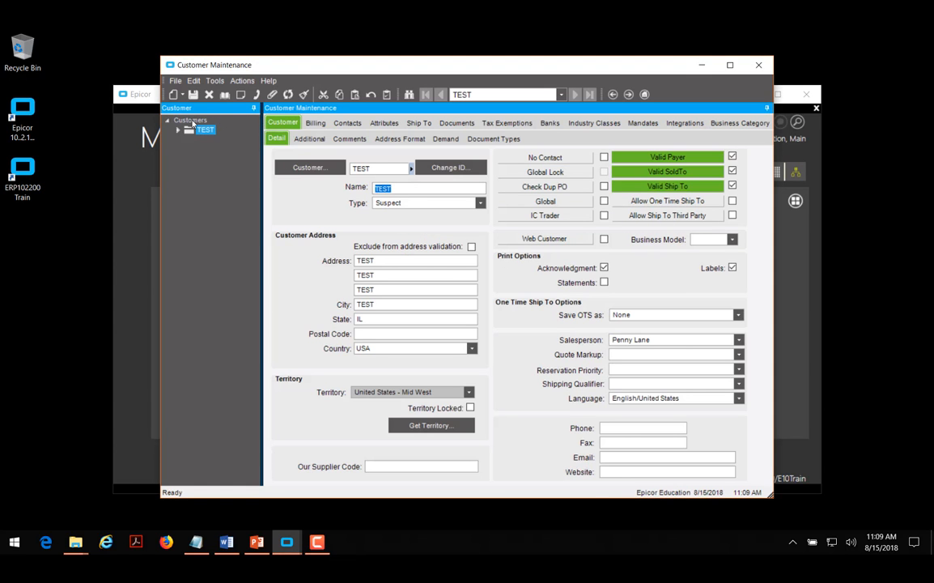
# - Clear the form, enter the partial customer ID Dal without adding a new record, and select DALTON in the zone search
pyautogui.click(303, 94)
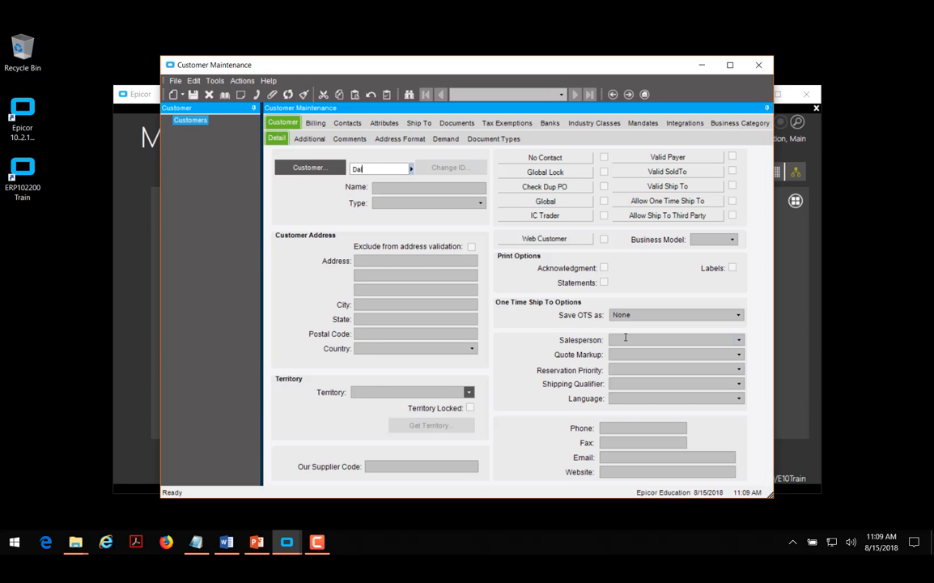
pyautogui.write('Dal')
pyautogui.press('Tab')
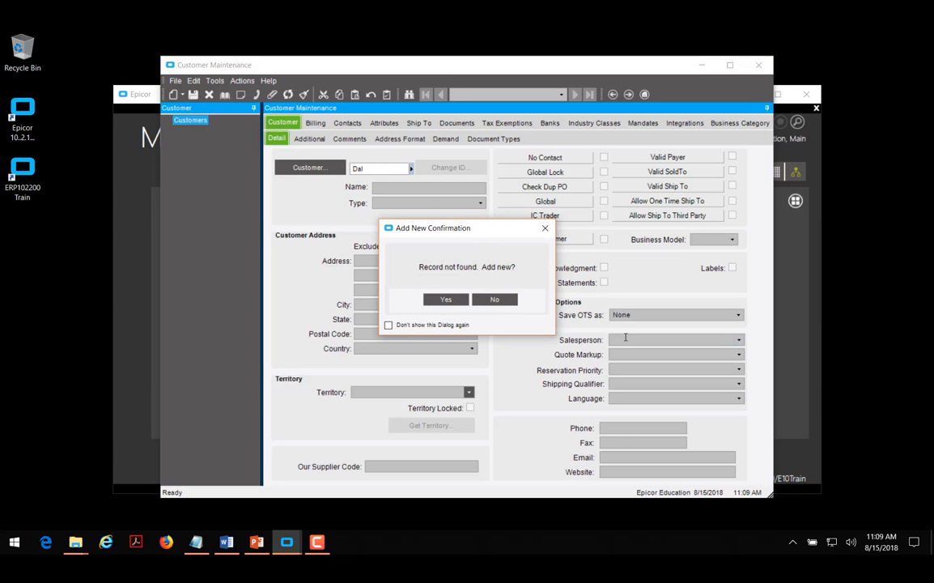
pyautogui.click(487, 299)
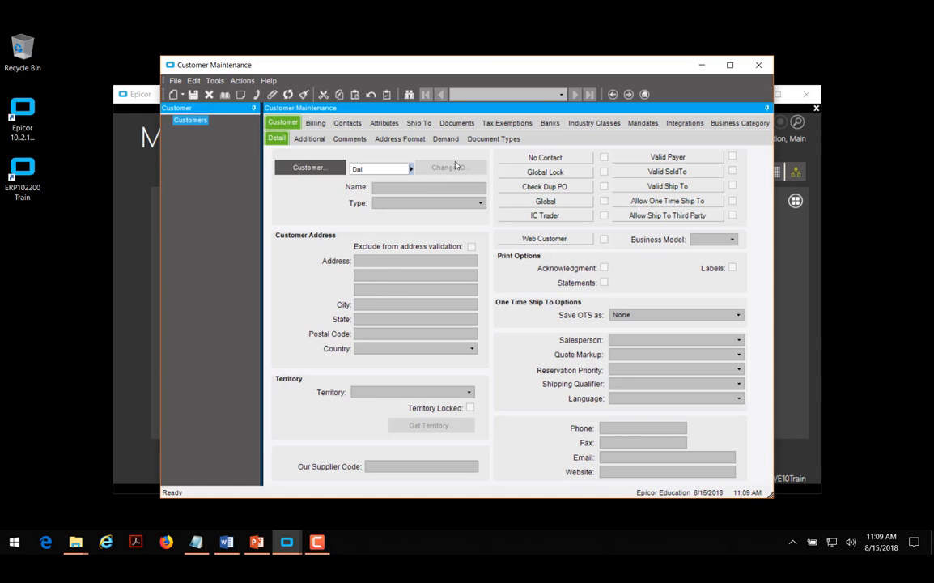
pyautogui.click(412, 169)
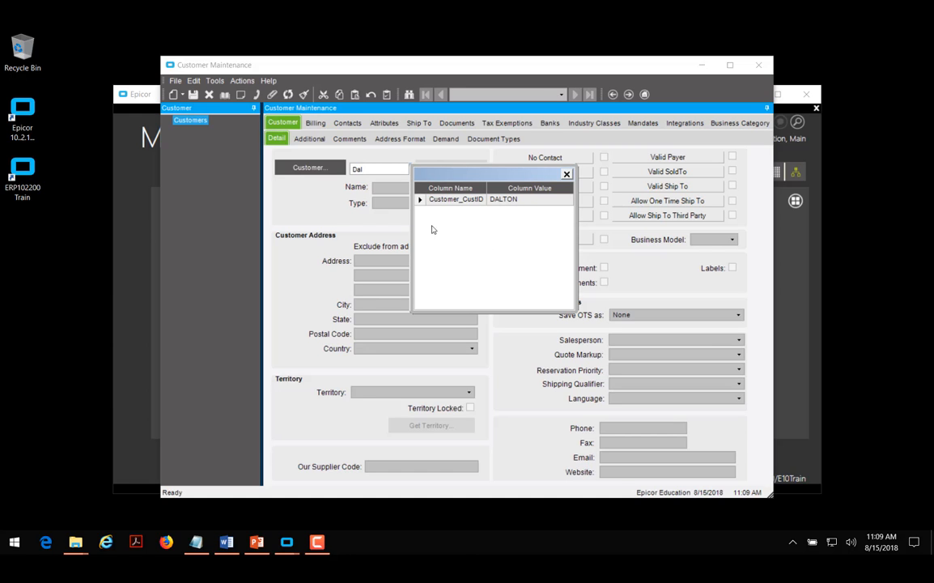
pyautogui.click(420, 202)
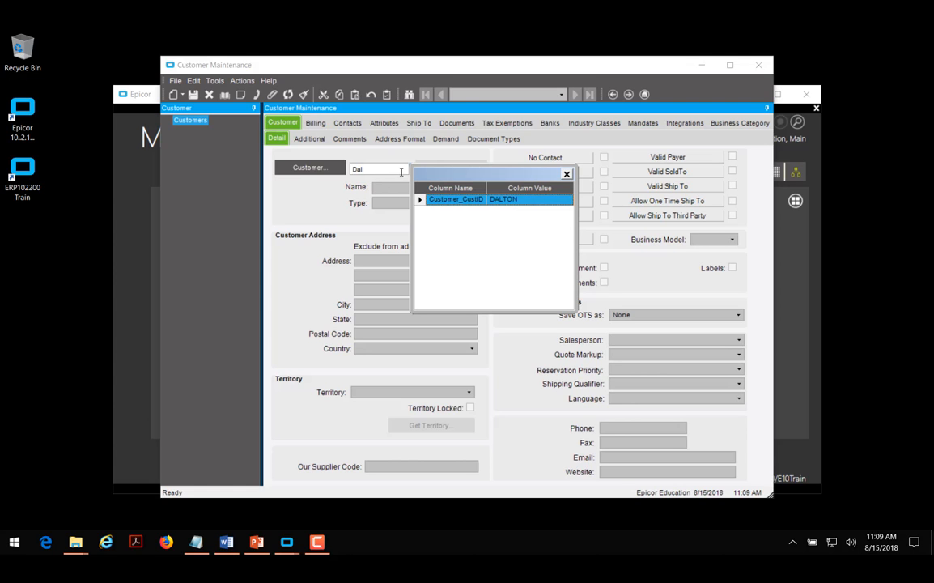
# - Replace the partial customer ID with the full ID dalton to retrieve that customer
pyautogui.moveTo(370, 170); pyautogui.dragTo(316, 183)
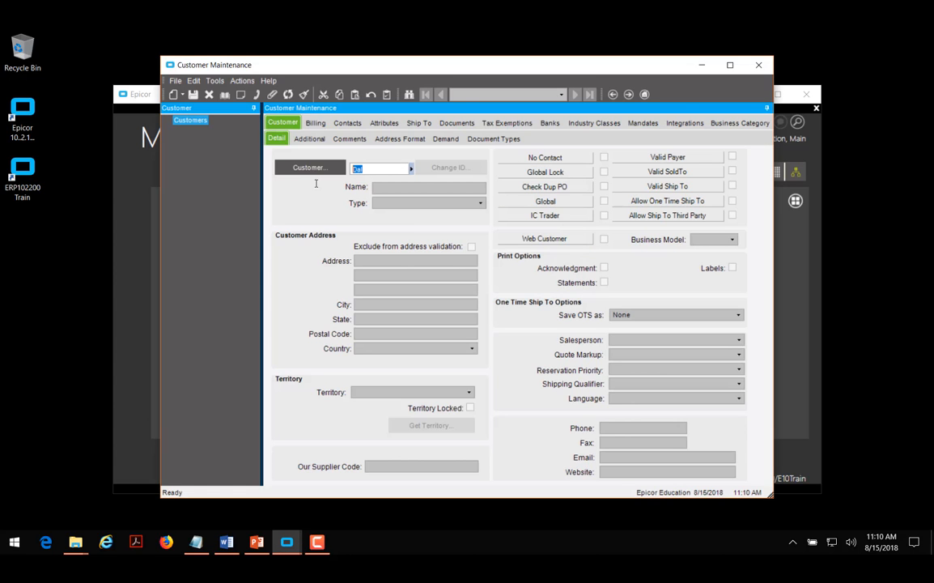
pyautogui.write('dalton')
pyautogui.press('Tab')
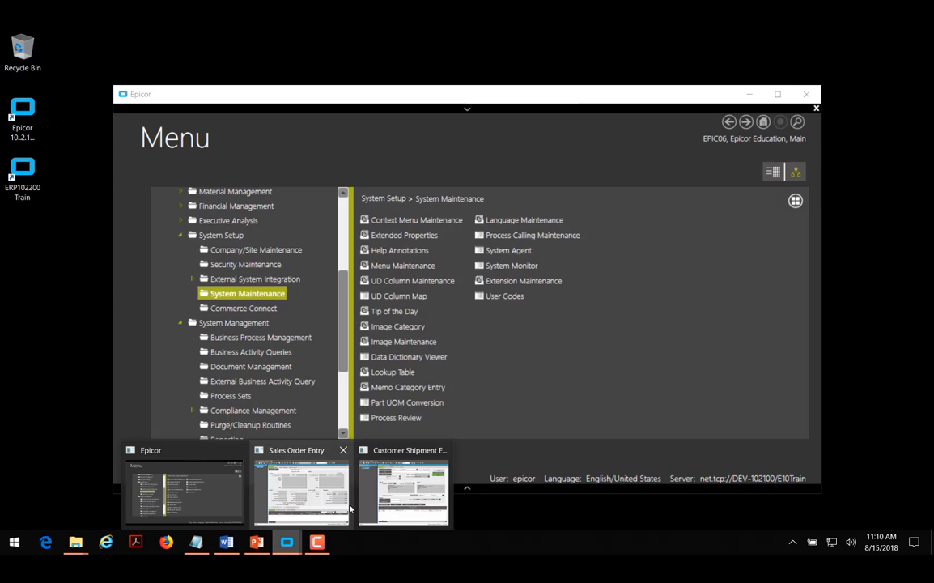
# - Switch to Sales Order Entry, start a new order for BARRISTON through the customer zone search, and clear it unsaved
pyautogui.click(328, 496)
pyautogui.click(294, 541)
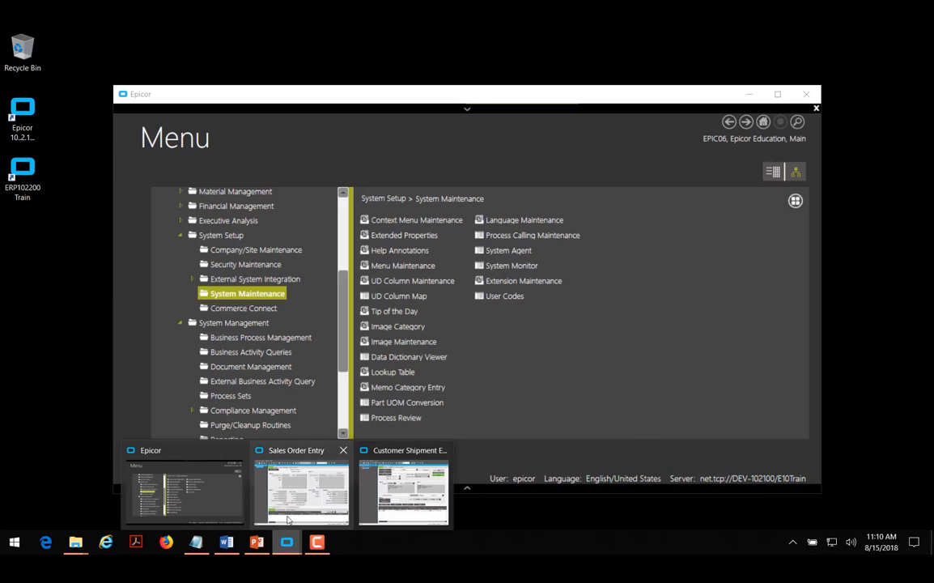
pyautogui.click(288, 510)
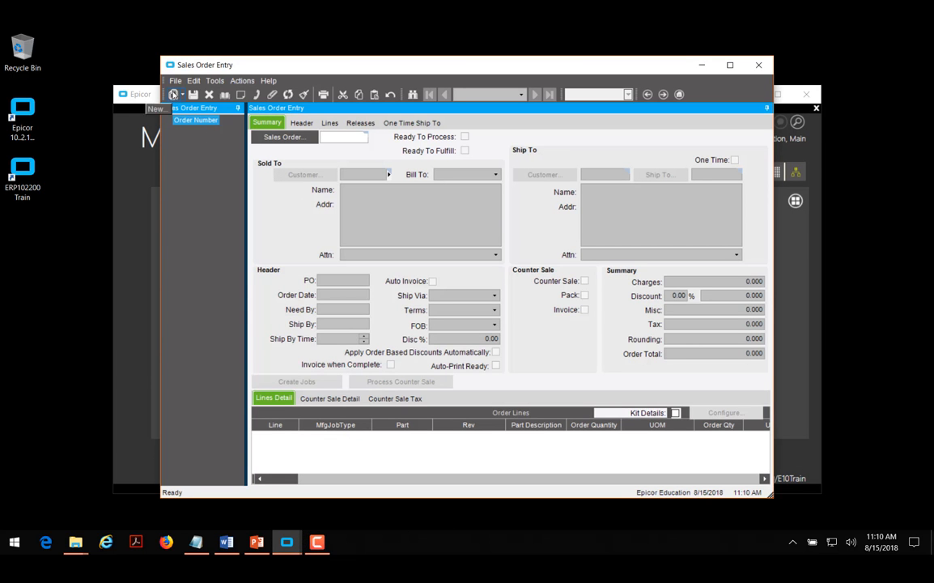
pyautogui.click(173, 95)
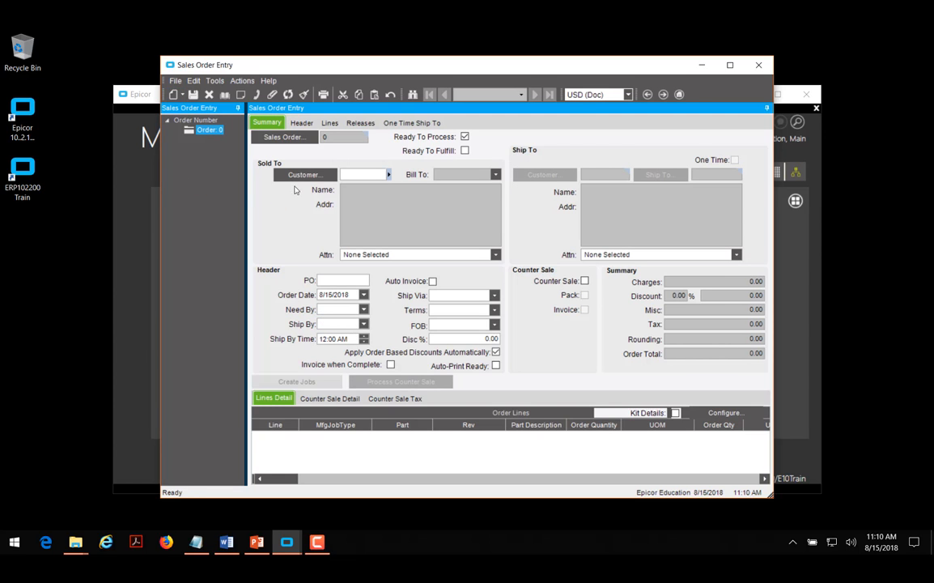
pyautogui.click(389, 176)
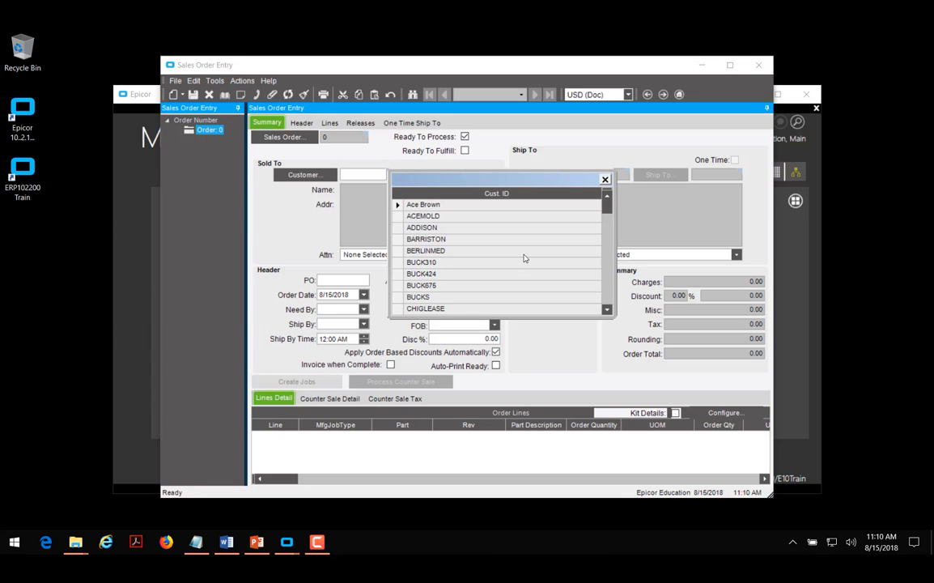
pyautogui.doubleClick(443, 240)
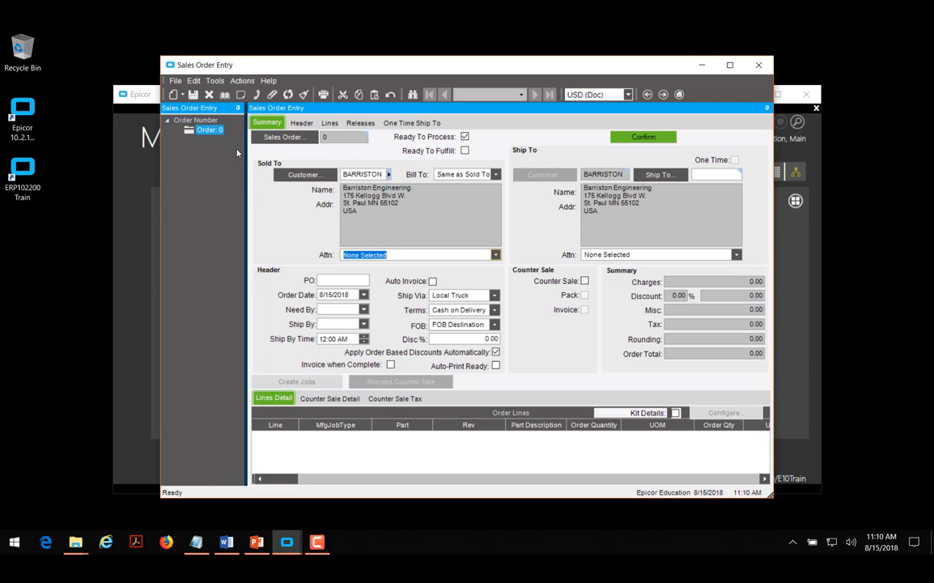
pyautogui.click(303, 96)
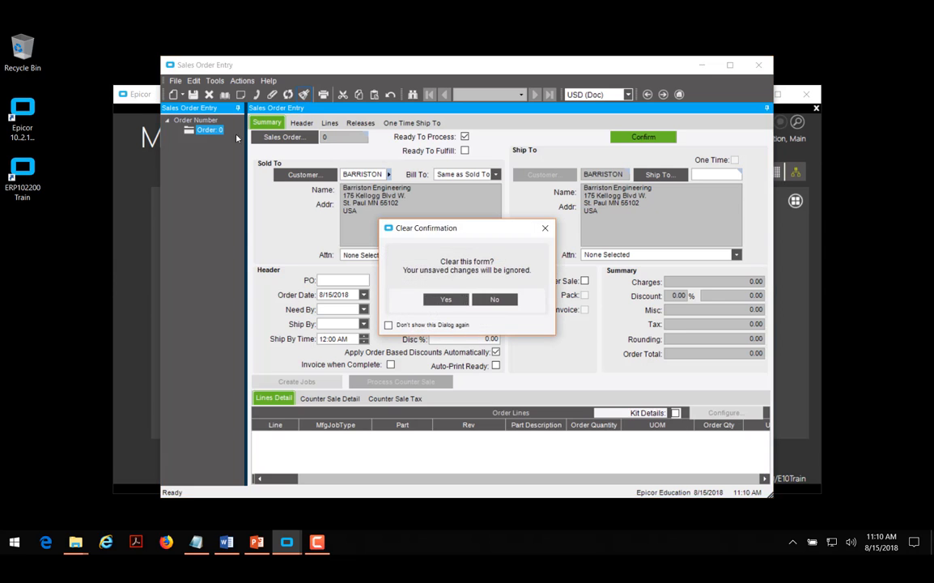
pyautogui.press('Return')
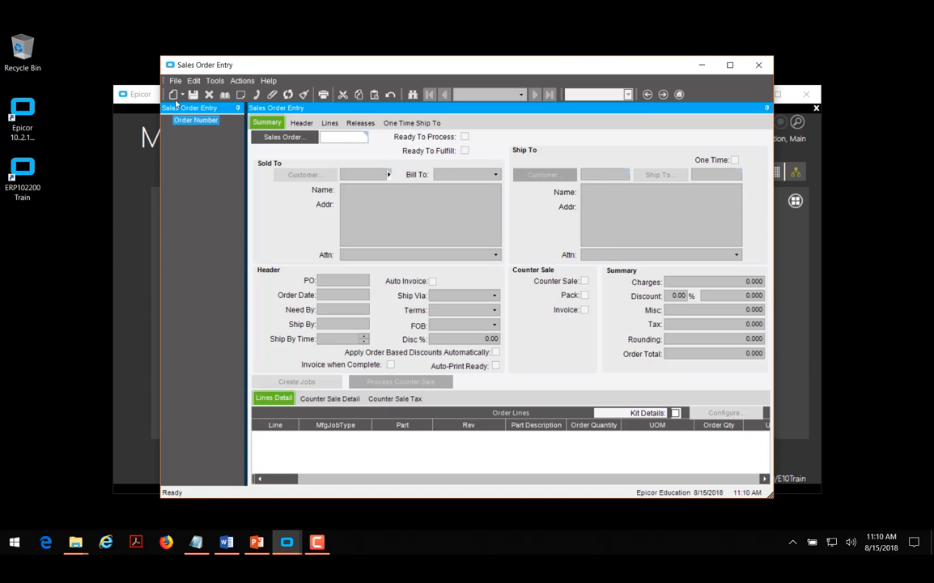
# - Start a new order, filter the customer zone search by ACE, choose ACEMOLD, and close Sales Order Entry without saving
pyautogui.click(173, 96)
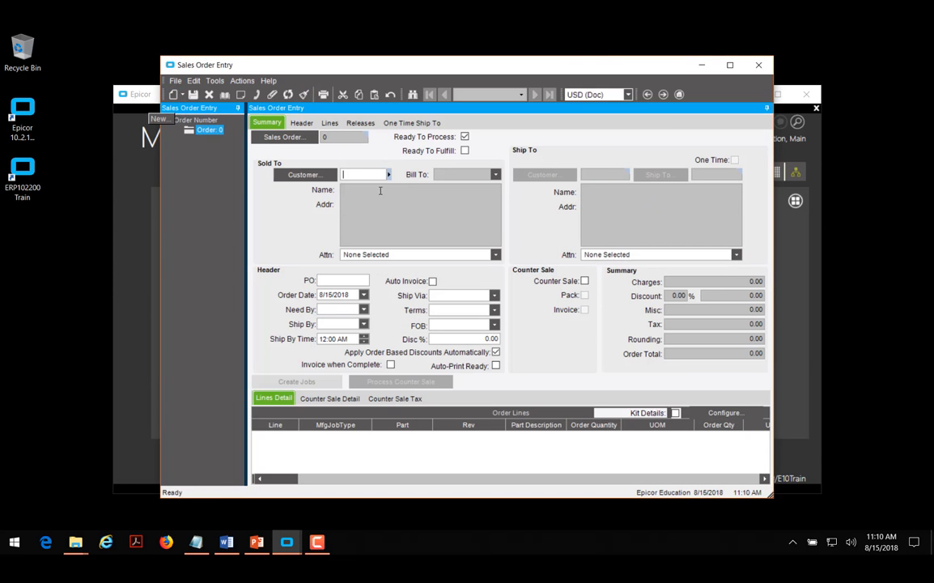
pyautogui.write('ACE')
pyautogui.click(388, 176)
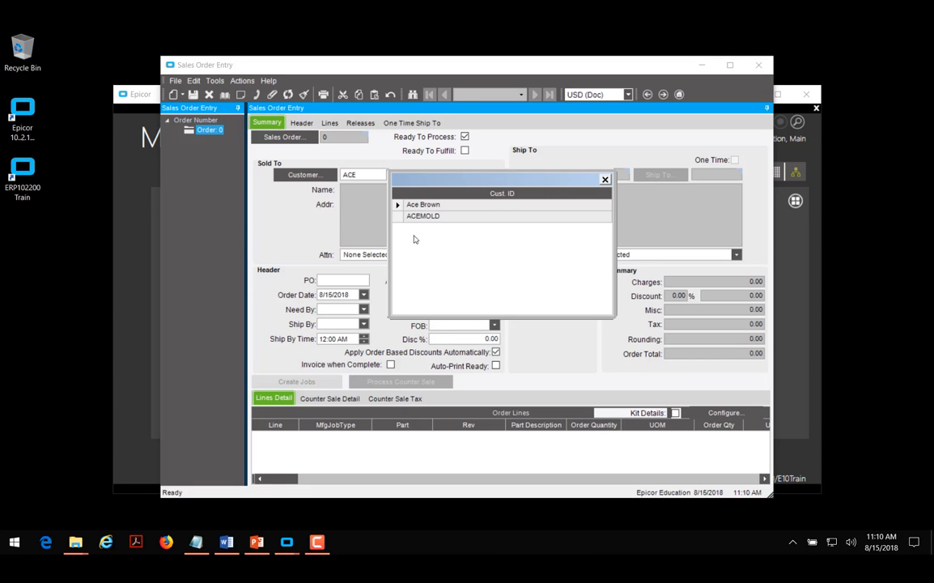
pyautogui.doubleClick(399, 217)
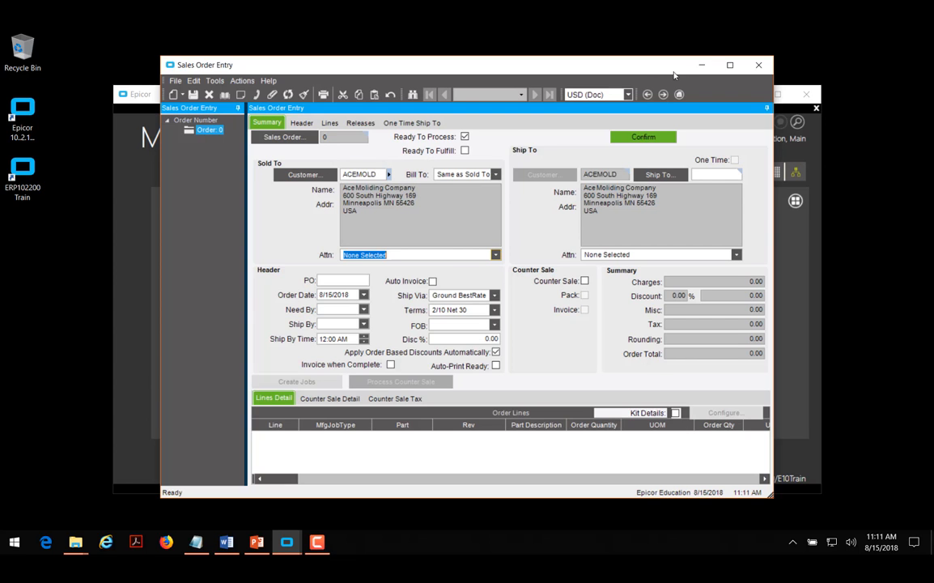
pyautogui.click(758, 65)
pyautogui.click(455, 302)
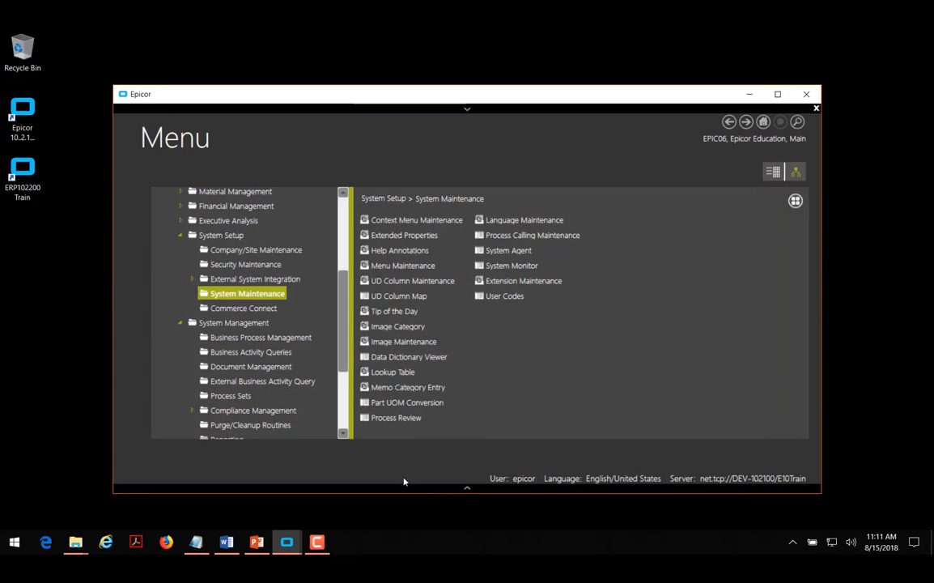
# - Switch to Customer Shipment Entry and open the zone search for the Container ID in the loaded pack's line detail
pyautogui.moveTo(296, 548)
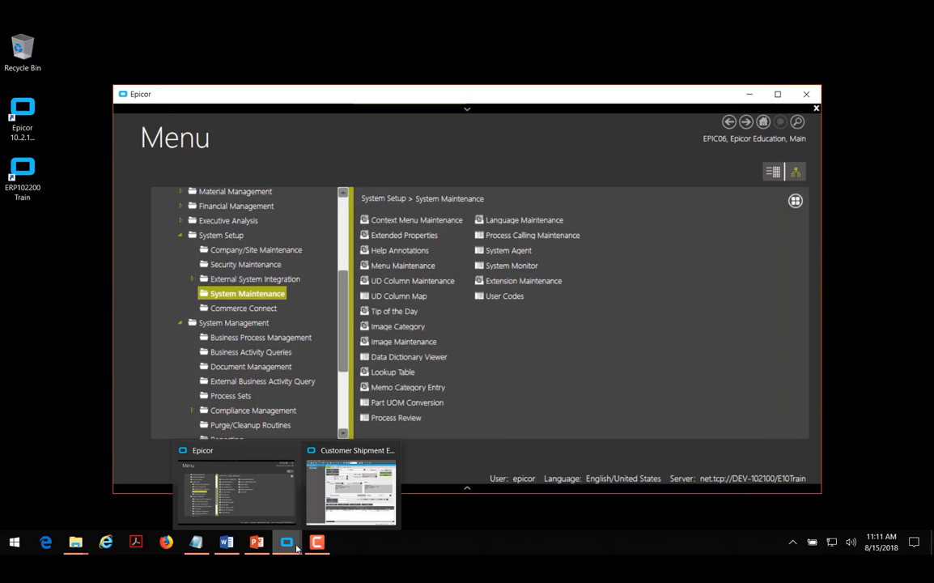
pyautogui.click(343, 521)
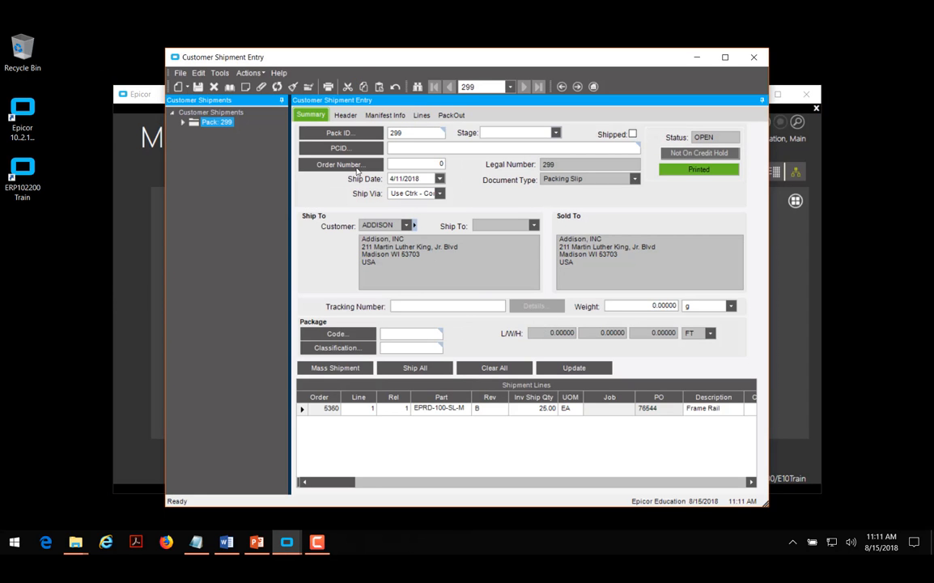
pyautogui.click(421, 116)
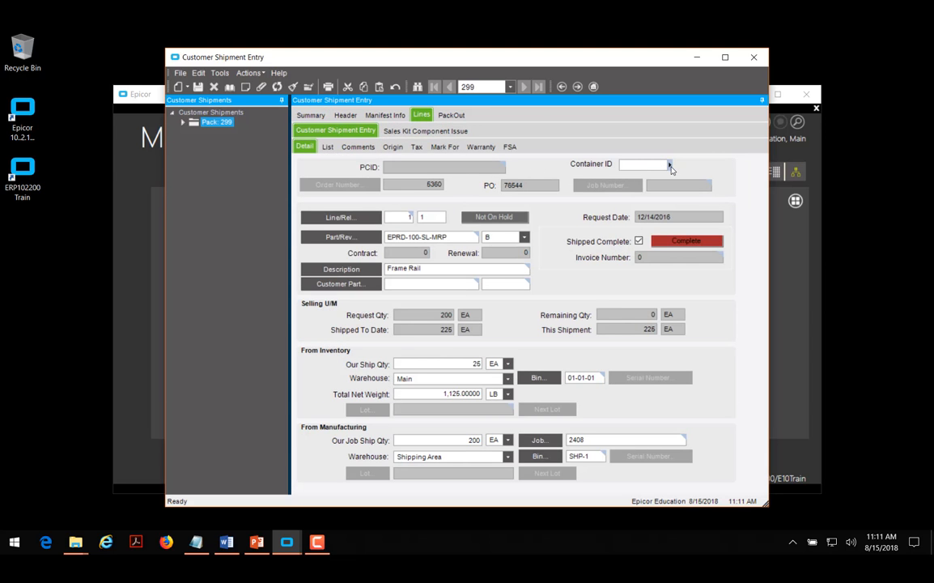
pyautogui.click(669, 166)
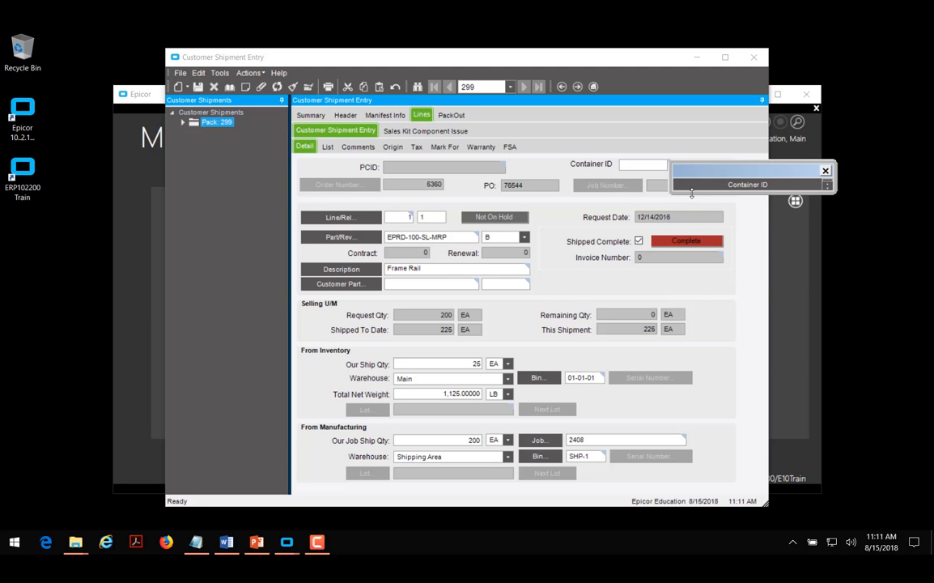
# - Choose container 3 from the enlarged Container ID zone search and close Customer Shipment Entry without saving
pyautogui.moveTo(692, 194); pyautogui.dragTo(695, 274)
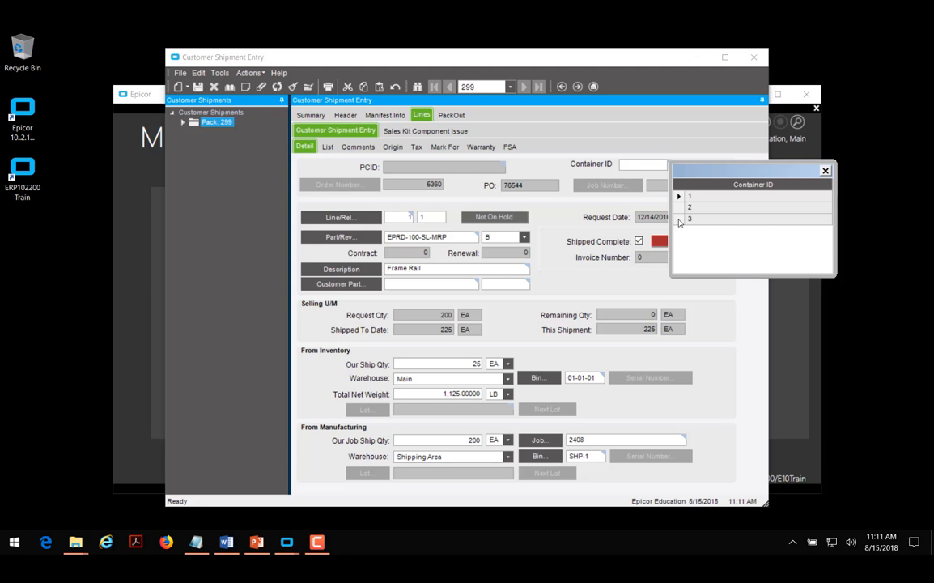
pyautogui.click(679, 218)
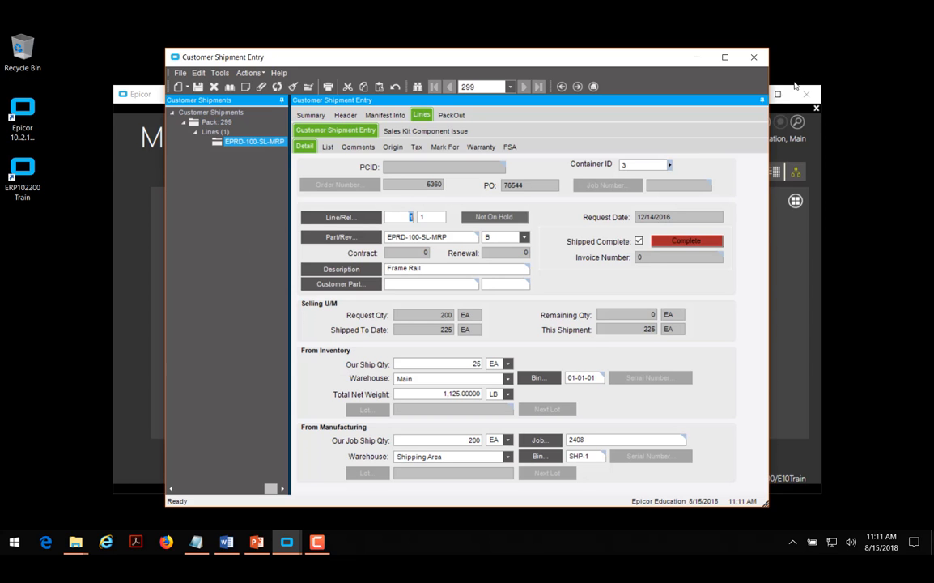
pyautogui.click(755, 58)
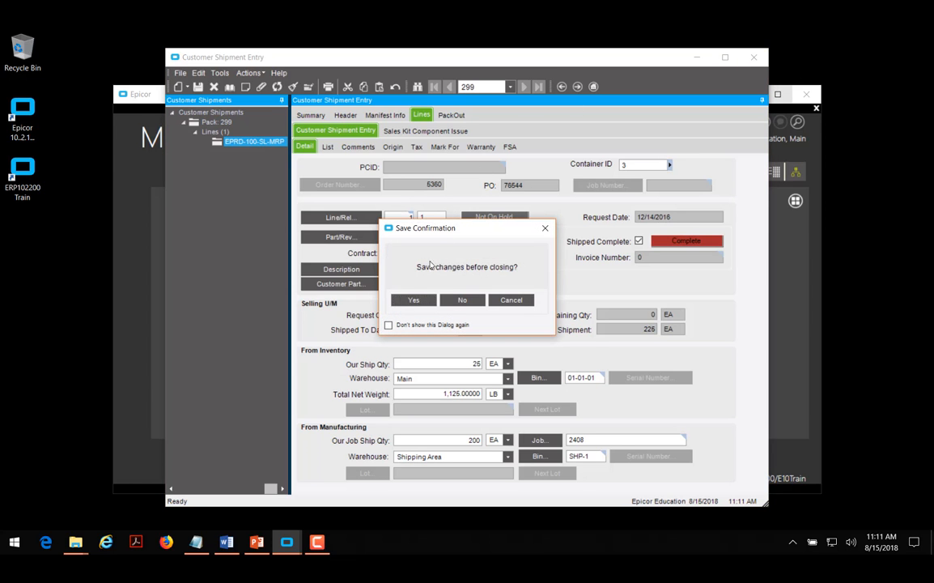
pyautogui.click(462, 300)
# - Open Part Maintenance from the Inventory Management setup programs in Material Management
pyautogui.click(345, 232)
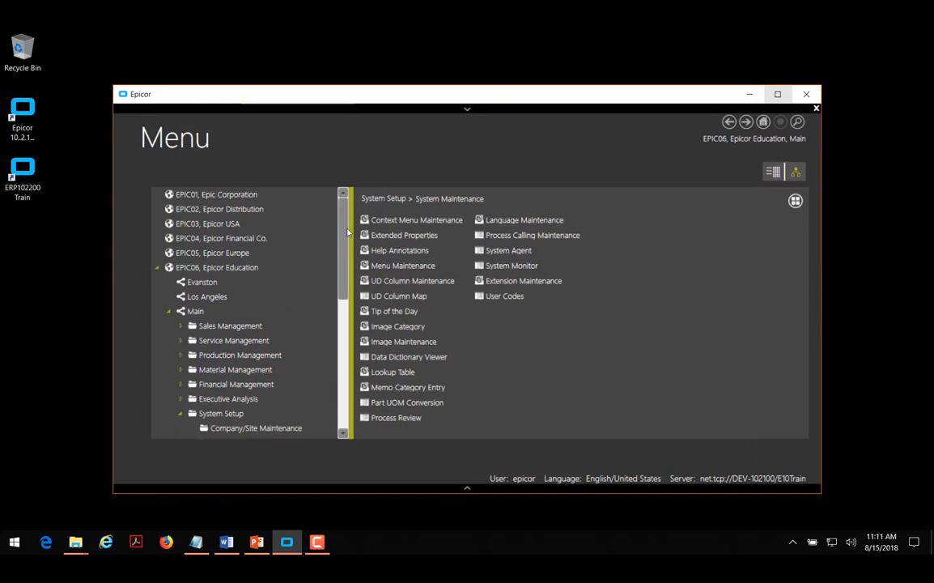
pyautogui.moveTo(347, 280); pyautogui.dragTo(347, 337)
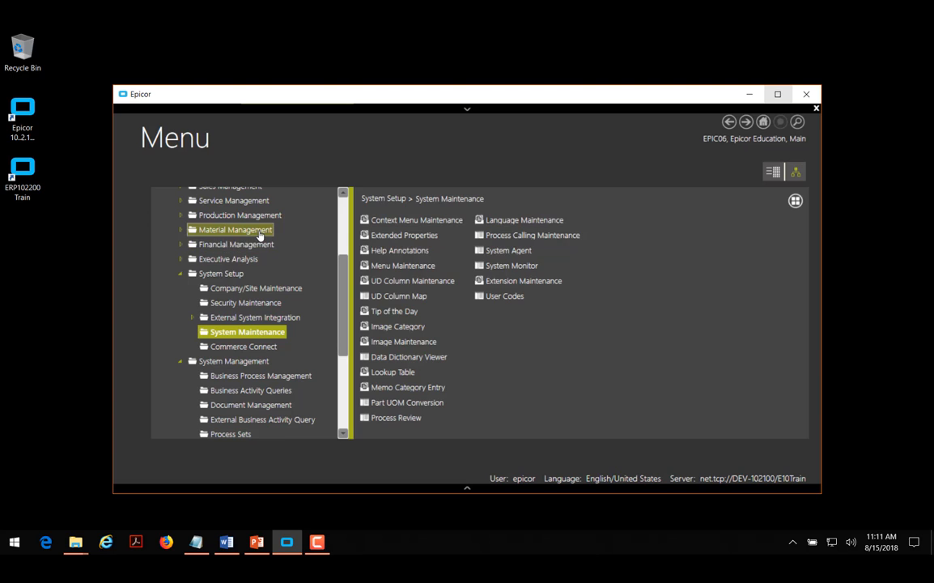
pyautogui.click(236, 229)
pyautogui.click(251, 247)
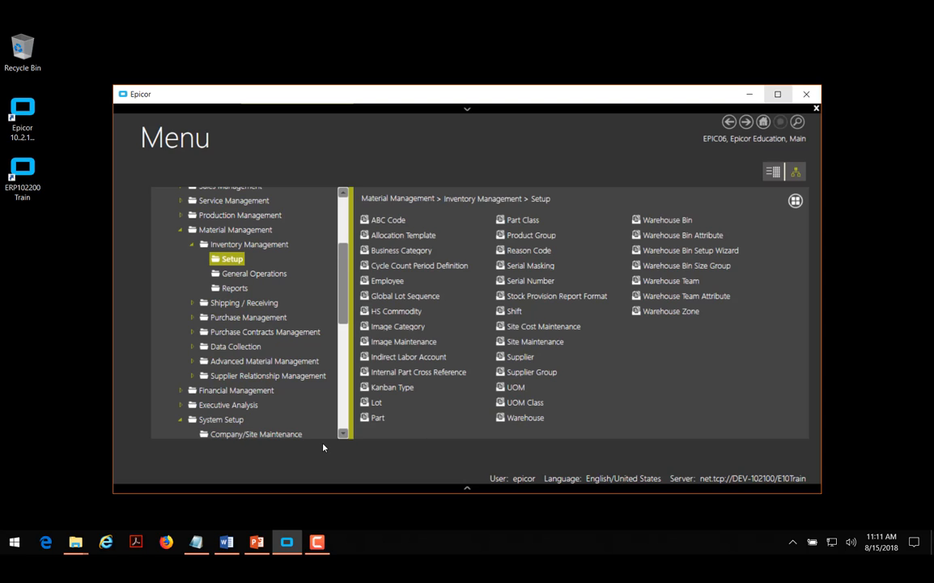
pyautogui.click(376, 421)
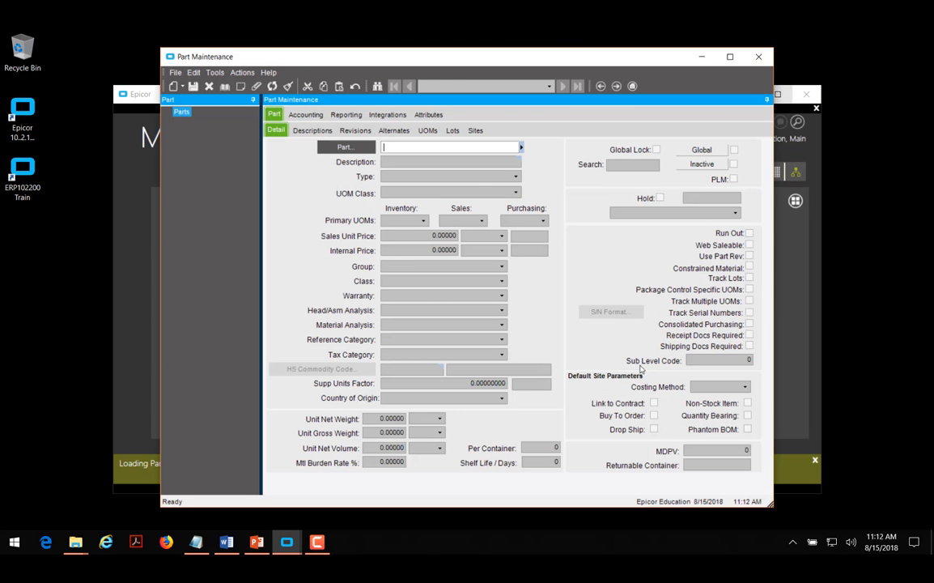
# - Open the part zone search, widen it to show all columns, and sort it by description to retrieve part 001MP
pyautogui.click(521, 148)
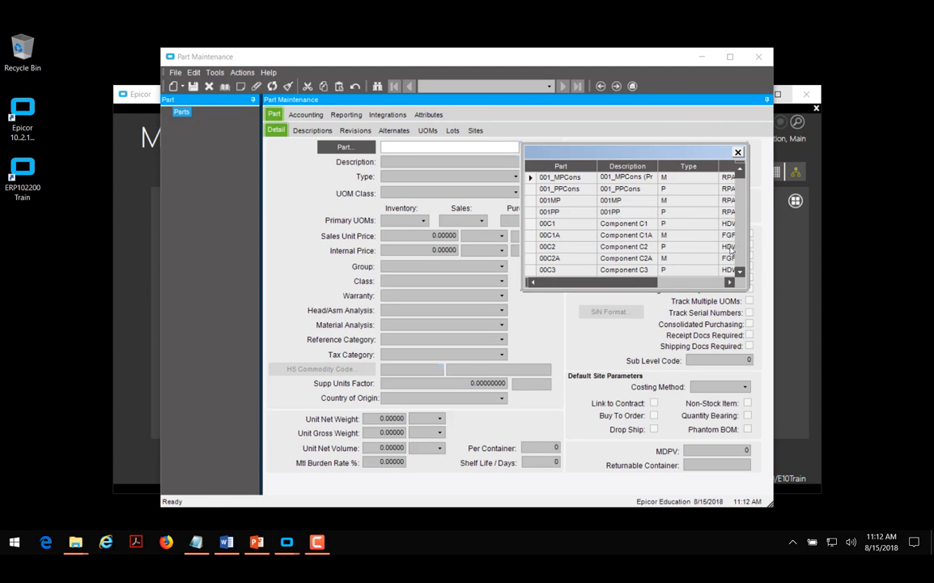
pyautogui.moveTo(748, 232); pyautogui.dragTo(933, 235)
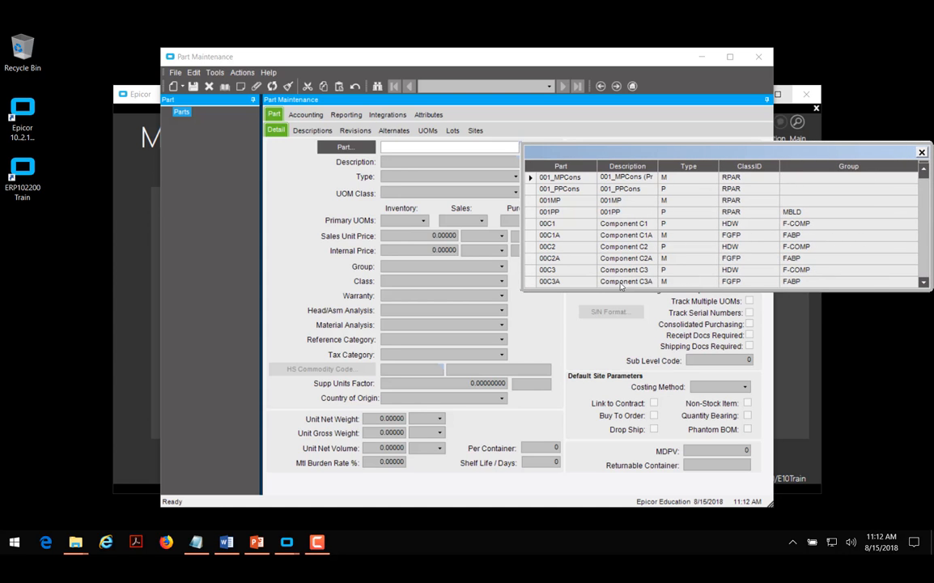
pyautogui.click(641, 168)
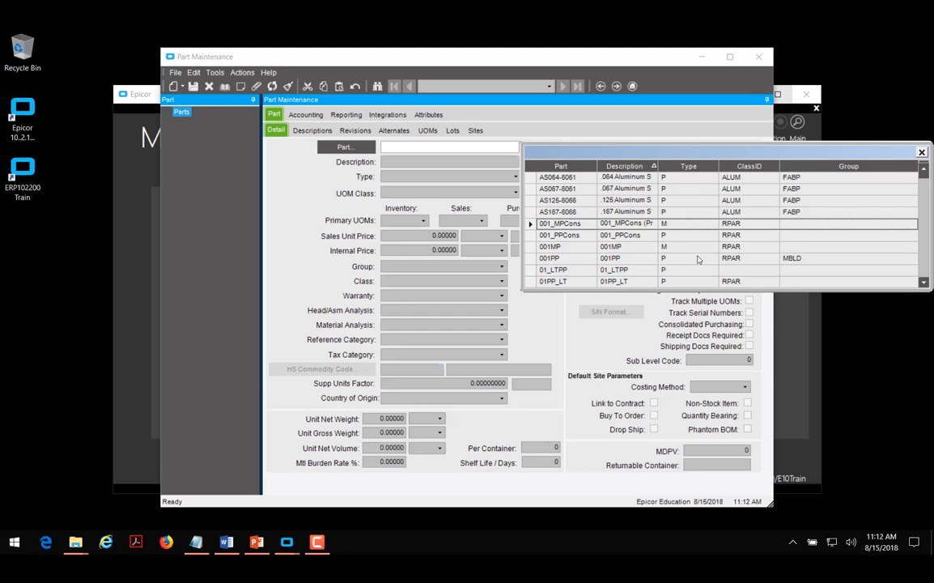
pyautogui.click(533, 247)
pyautogui.doubleClick(533, 247)
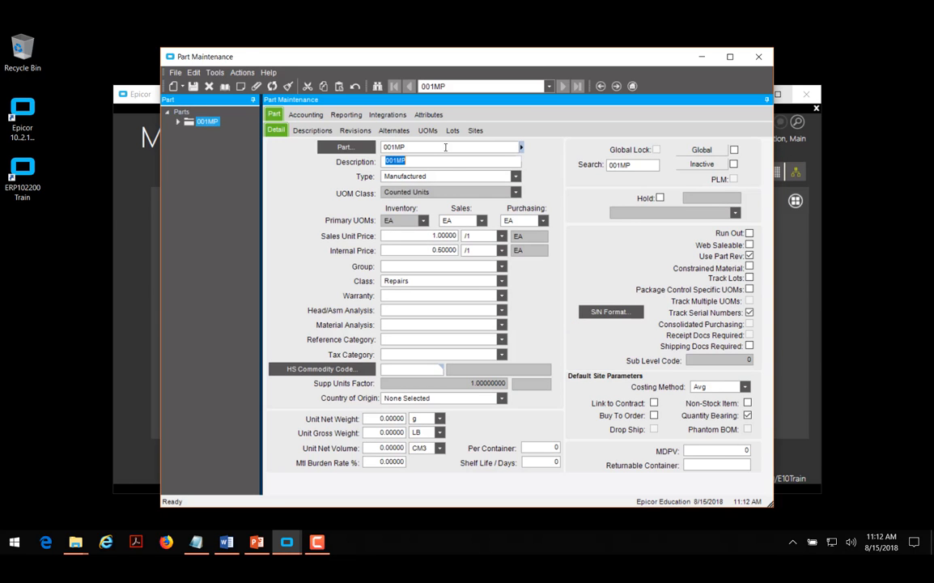
# - Clear the part form and retrieve part 00C2 through the part zone search filtered by 00
pyautogui.click(286, 87)
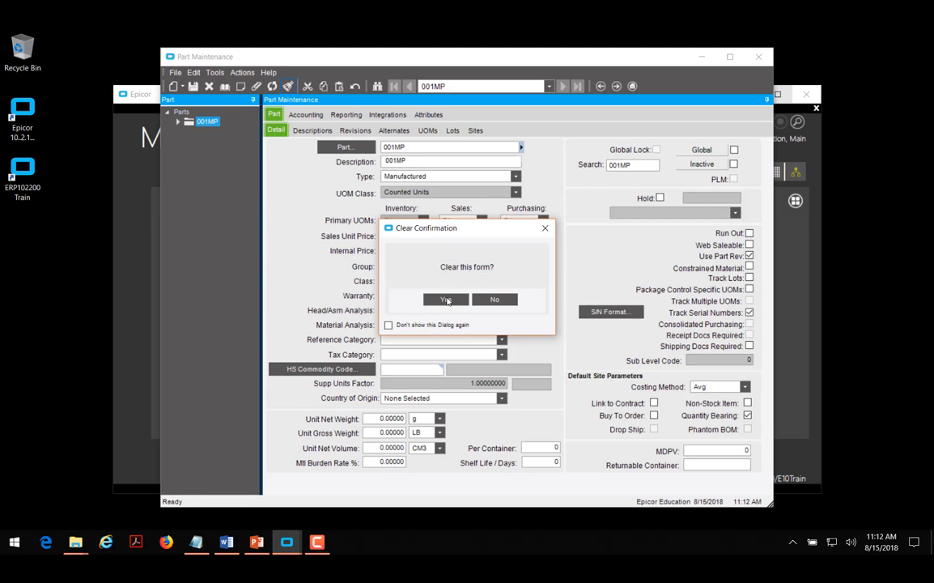
pyautogui.click(445, 300)
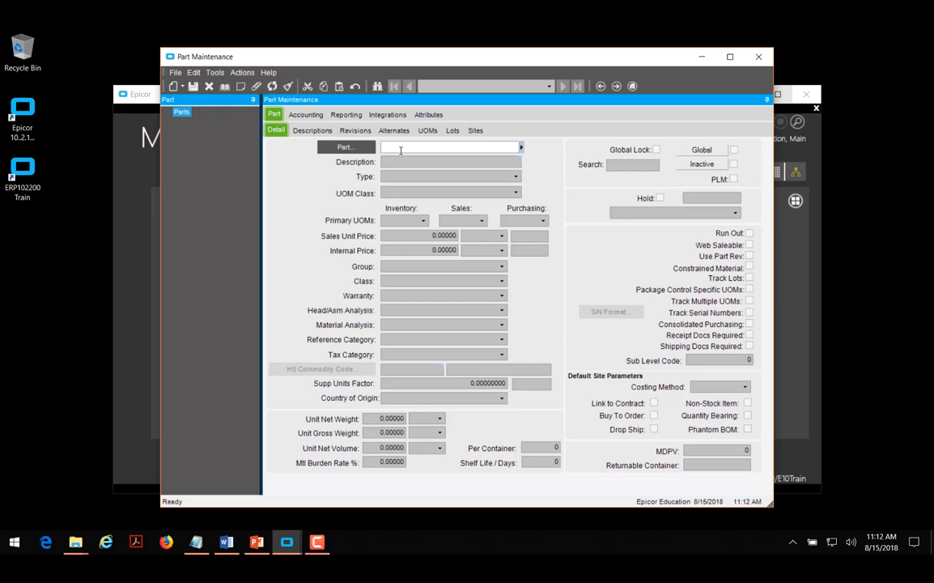
pyautogui.click(520, 148)
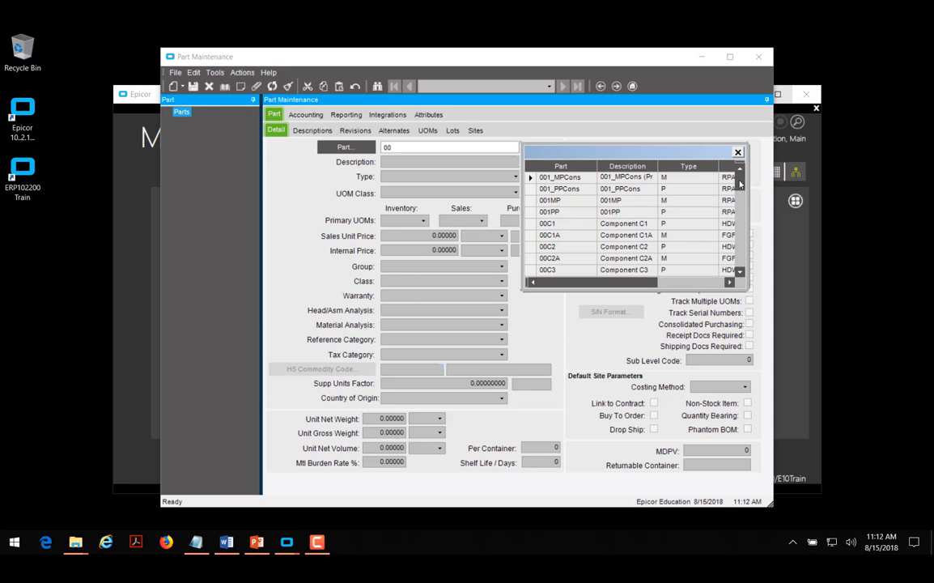
pyautogui.moveTo(739, 185); pyautogui.dragTo(740, 233)
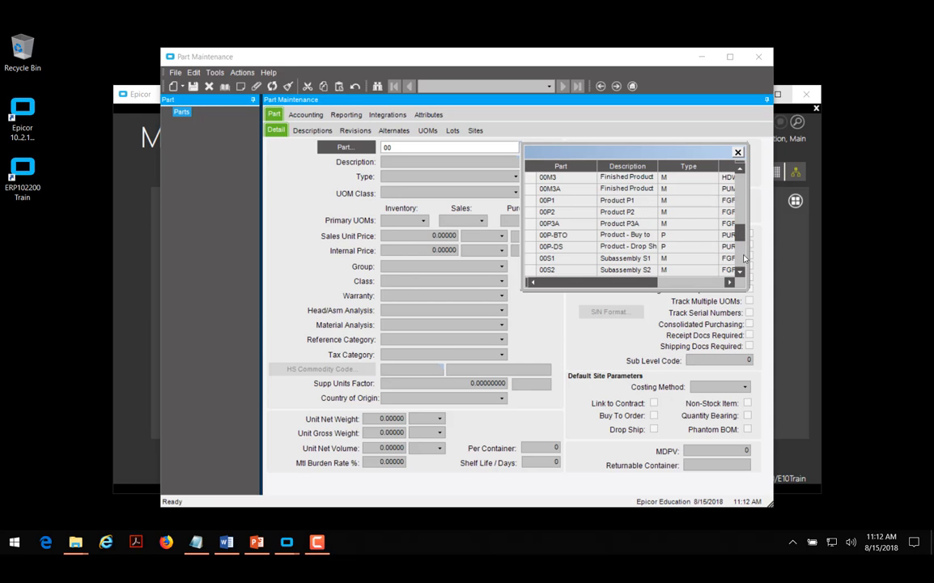
pyautogui.click(743, 265)
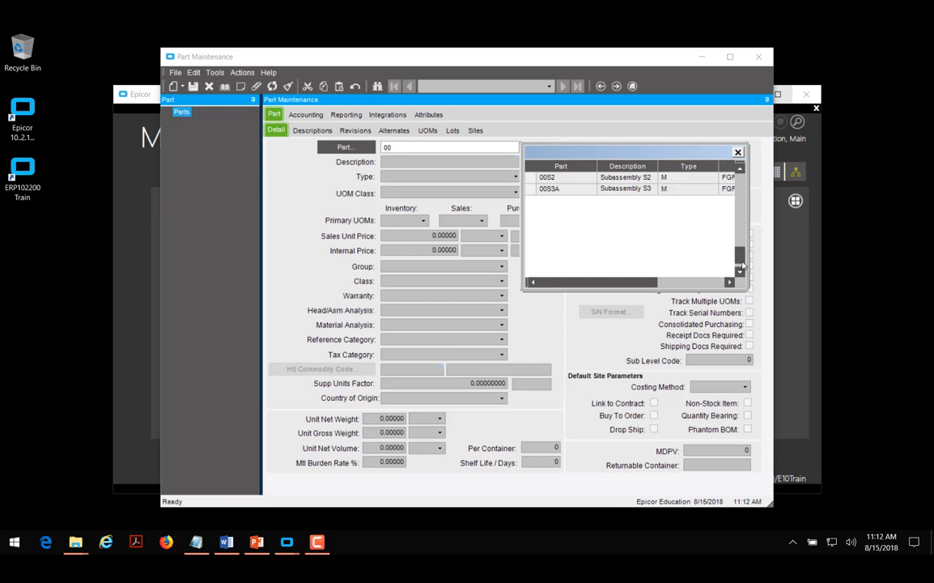
pyautogui.click(741, 189)
pyautogui.click(741, 189)
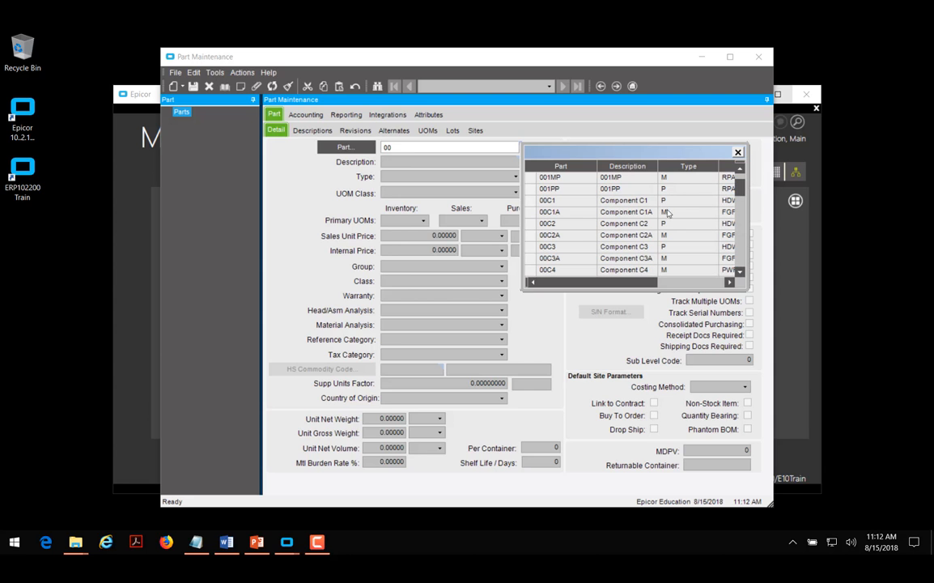
pyautogui.click(545, 222)
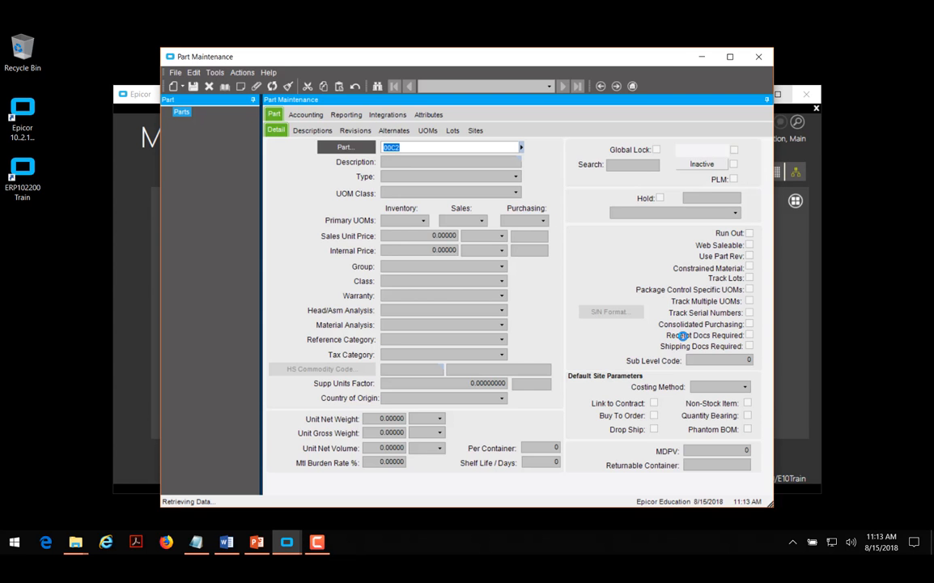